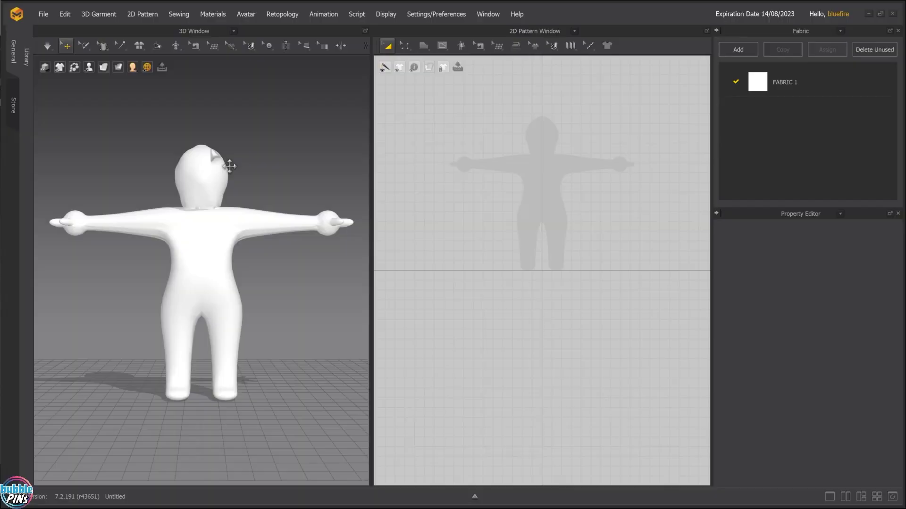
Open the project "Mannequin Character Clothing Pants v1.2 Hip Pose".
right_click_drag(264, 138, 285, 144)
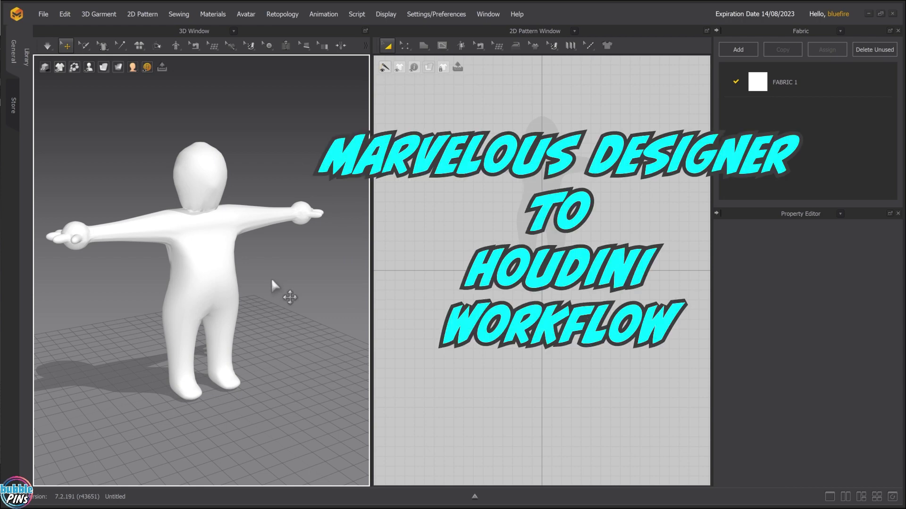
left_click(44, 14)
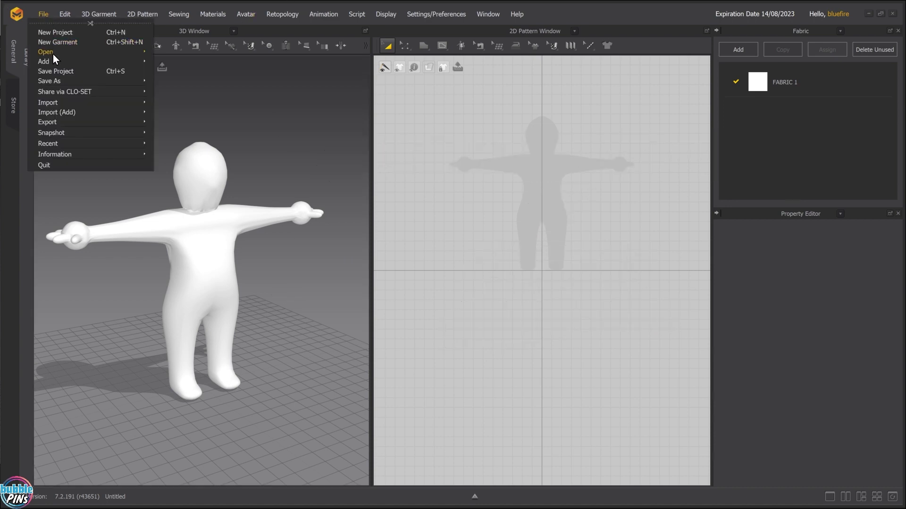
mouse_move(52, 54)
left_click(174, 53)
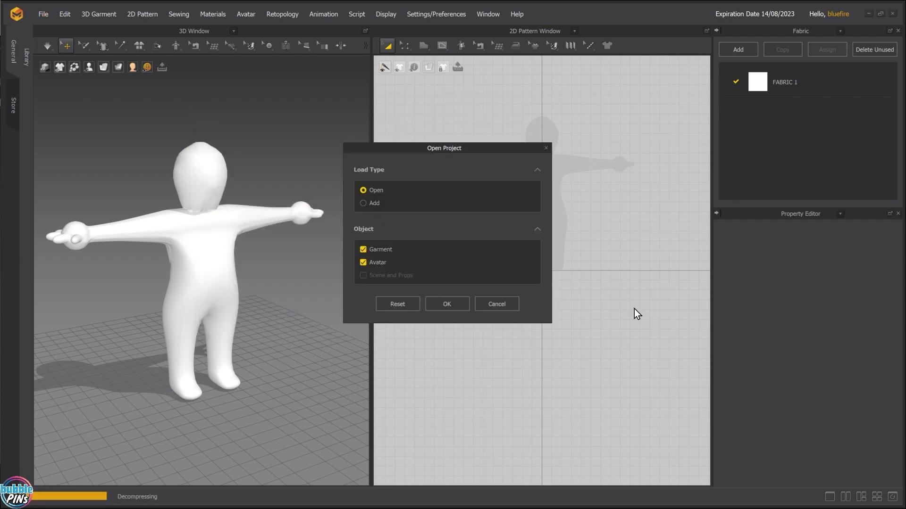
left_click(466, 305)
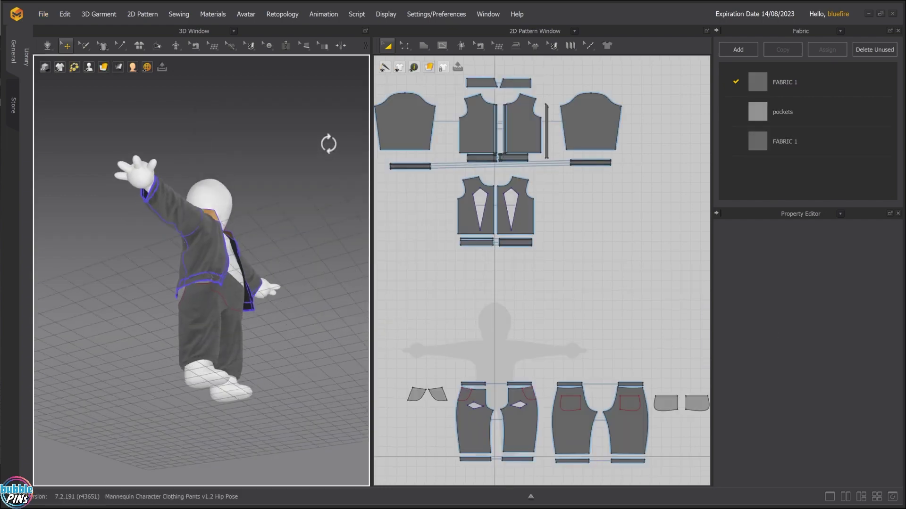
Replace the 3D view with the UV Editor and widen it to view all the garment's UV tiles.
right_click_drag(152, 166, 295, 173)
scroll(553, 290, "down", 3)
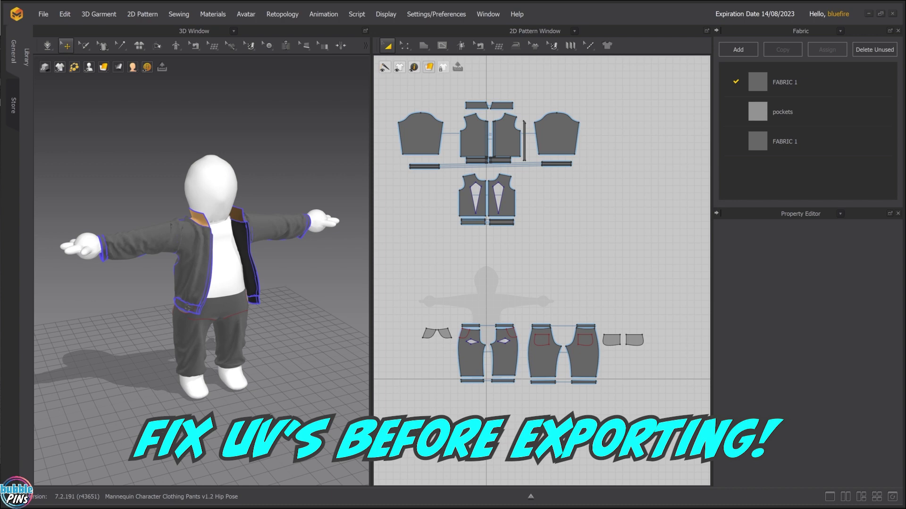
left_click(206, 32)
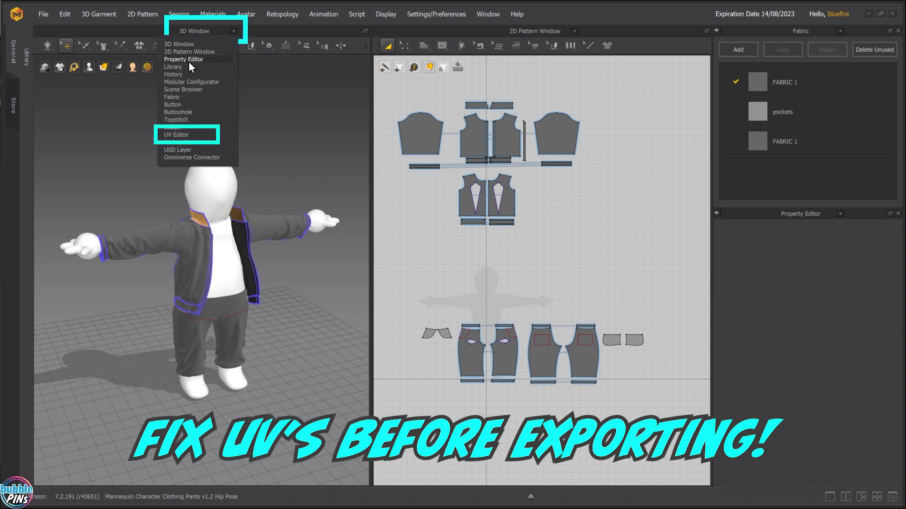
left_click(182, 138)
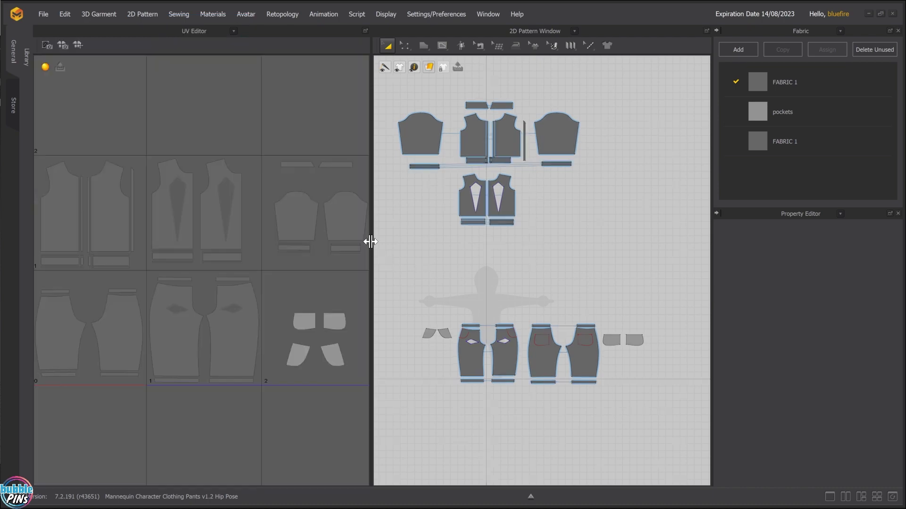
left_click_drag(372, 241, 569, 248)
scroll(334, 213, "down", 5)
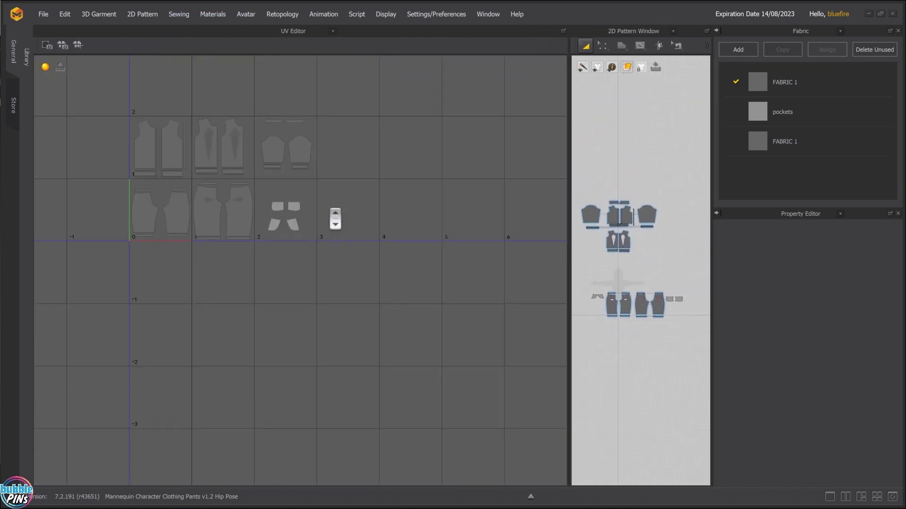
scroll(334, 212, "up", 5)
scroll(370, 228, "up", 3)
middle_click_drag(370, 228, 419, 241)
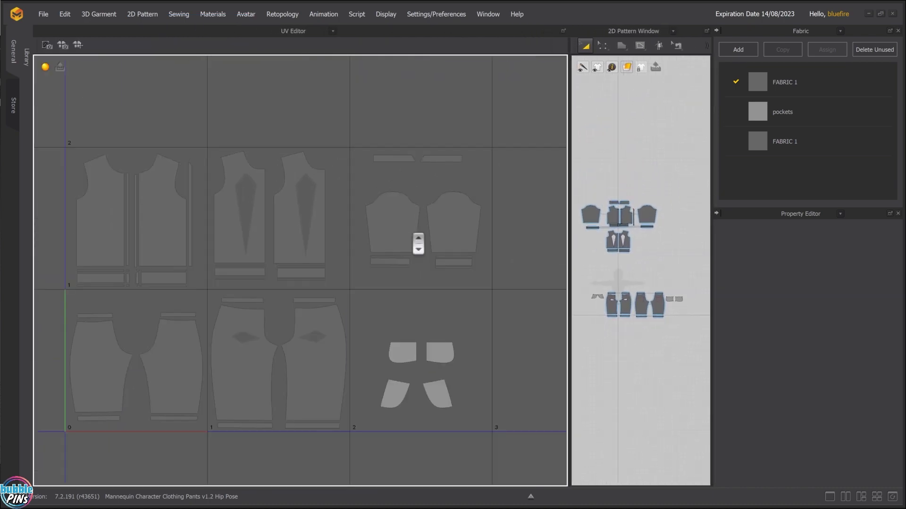
Select the jacket patterns, then the pants and pocket patterns, to check which UV tiles they occupy, and clear the selection.
double_click(619, 211)
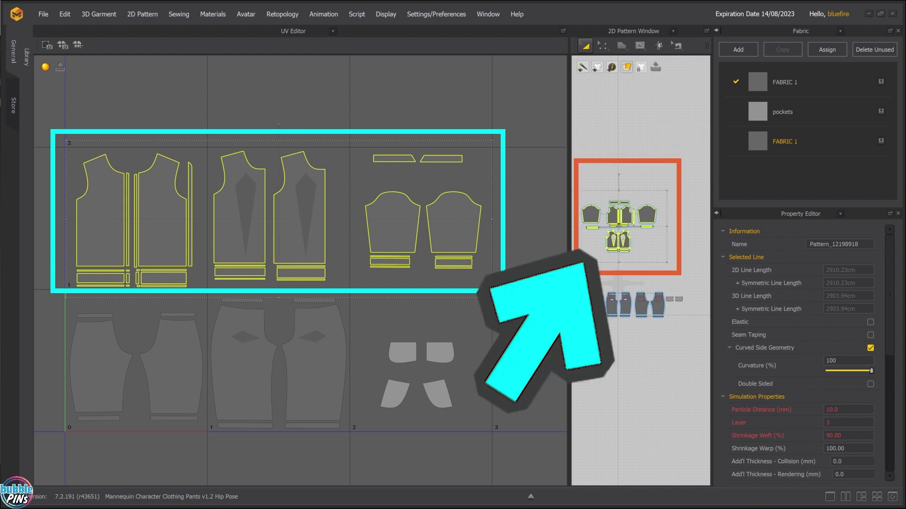
left_click_drag(585, 276, 690, 341)
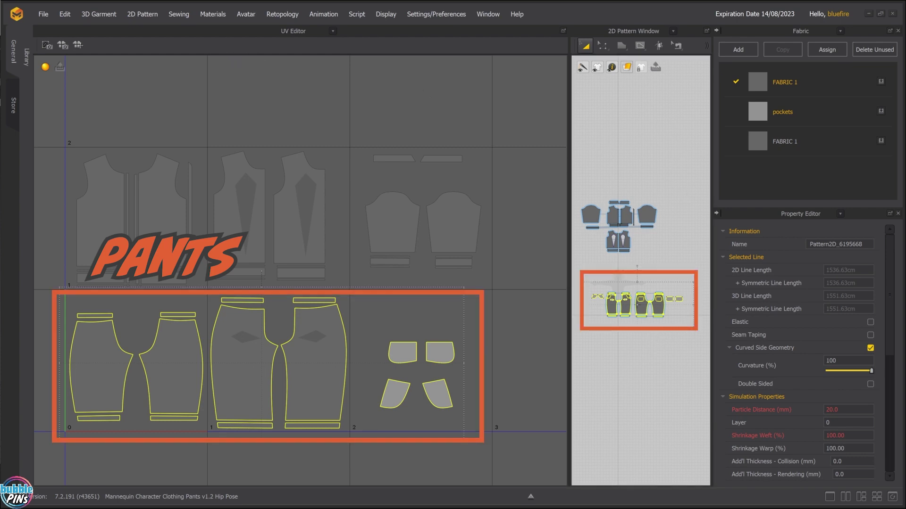
left_click(162, 380)
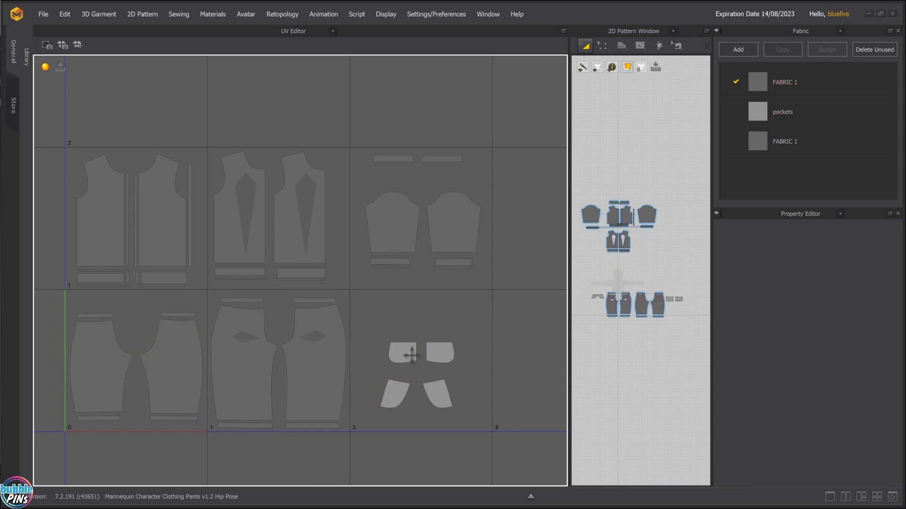
Try stacking the pocket pieces on top of each other in the UV layout, and undo the moves.
left_click_drag(407, 355, 465, 390)
left_click_drag(400, 391, 467, 383)
left_click_drag(444, 354, 467, 382)
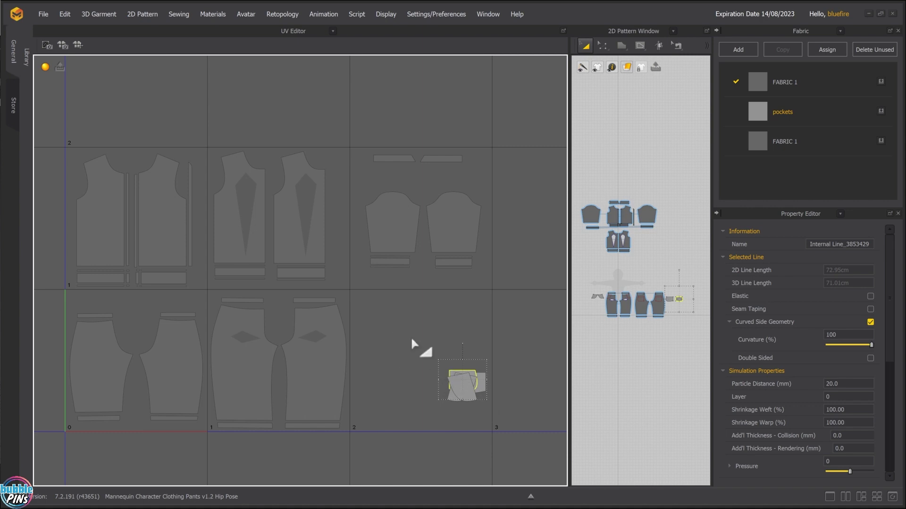
key("ctrl+z")
key("ctrl+z")
key("ctrl+z")
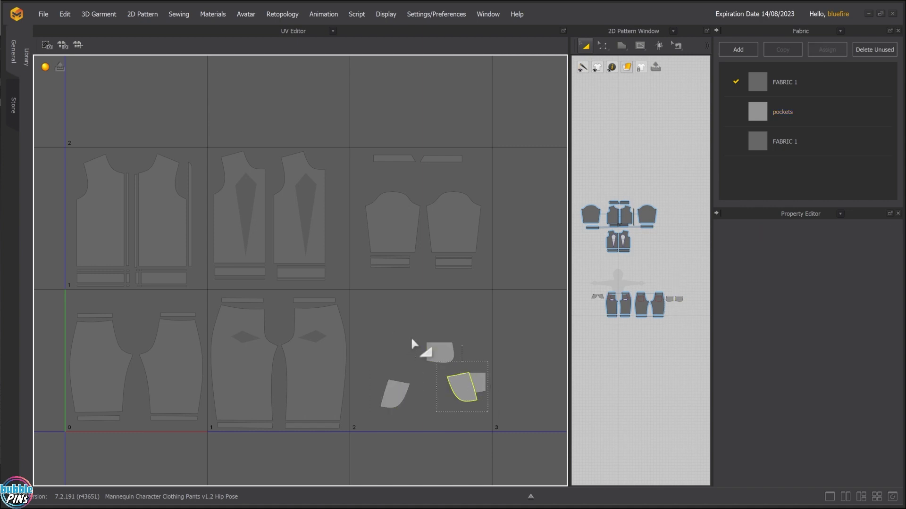
key("ctrl+z")
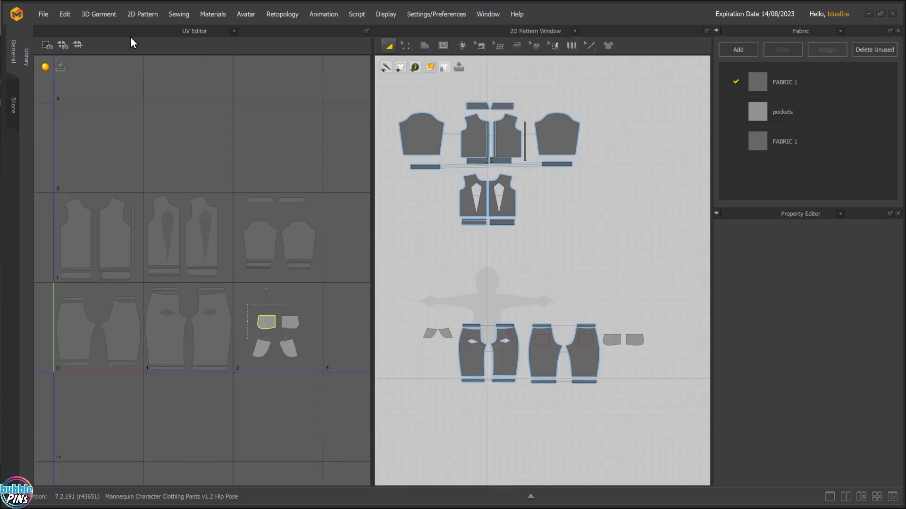
Bring back the 3D view and start an FBX export that overwrites "clothing test.fbx" in the POSES folder.
left_click(218, 33)
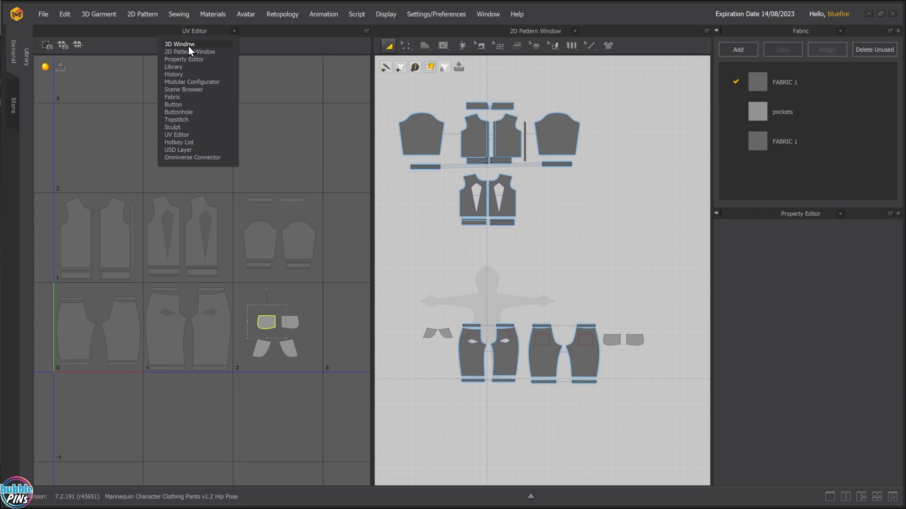
left_click(188, 46)
left_click(43, 14)
mouse_move(62, 123)
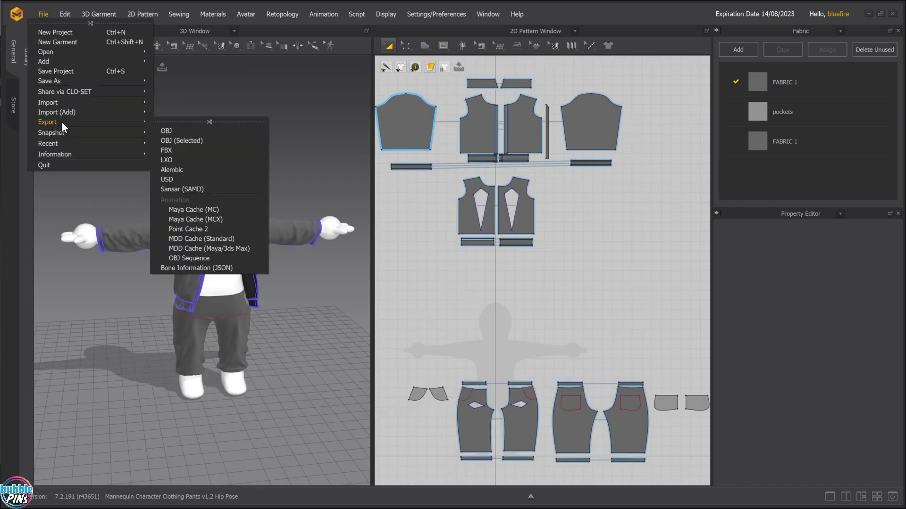
left_click(171, 149)
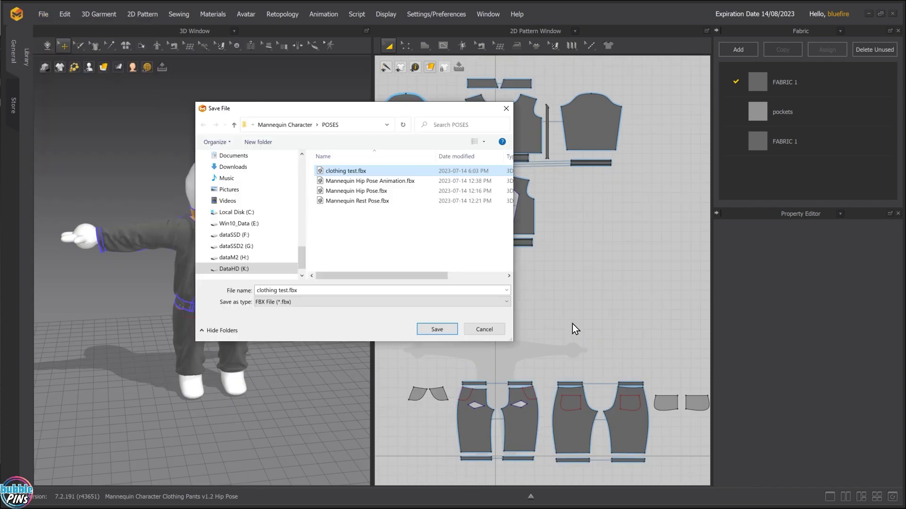
left_click(429, 334)
left_click(474, 262)
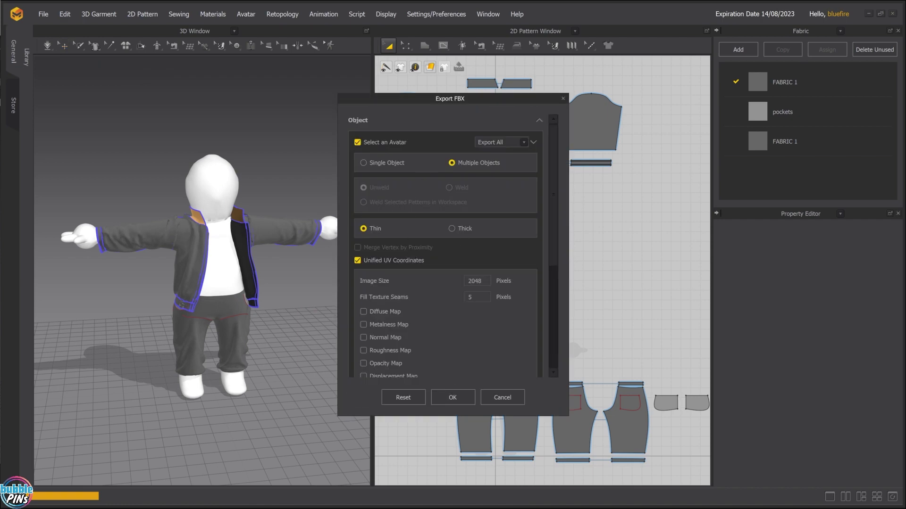
Set the FBX export to Thick, exclude the avatar, and run the export.
left_click(451, 229)
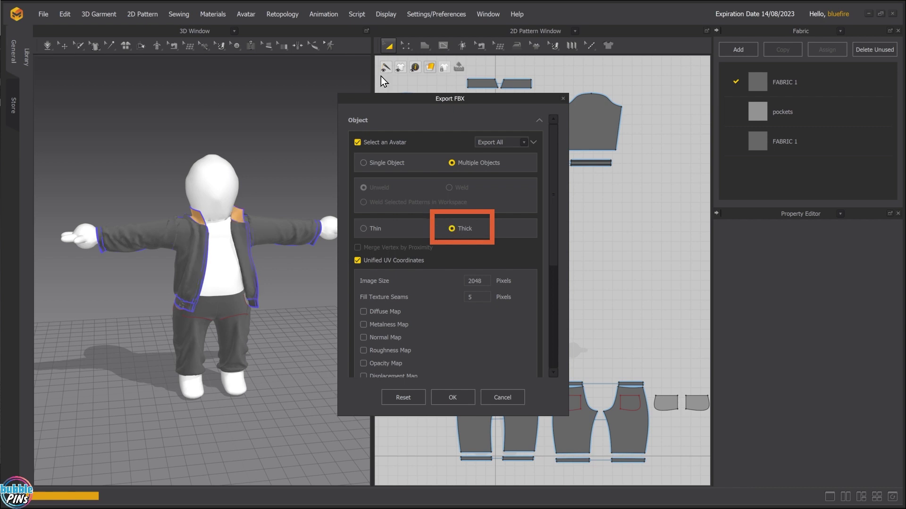
left_click(357, 142)
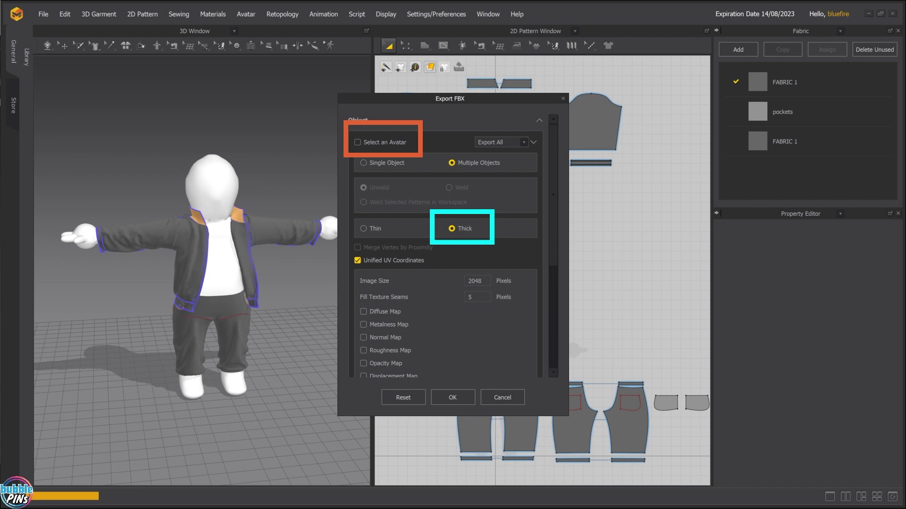
left_click(453, 399)
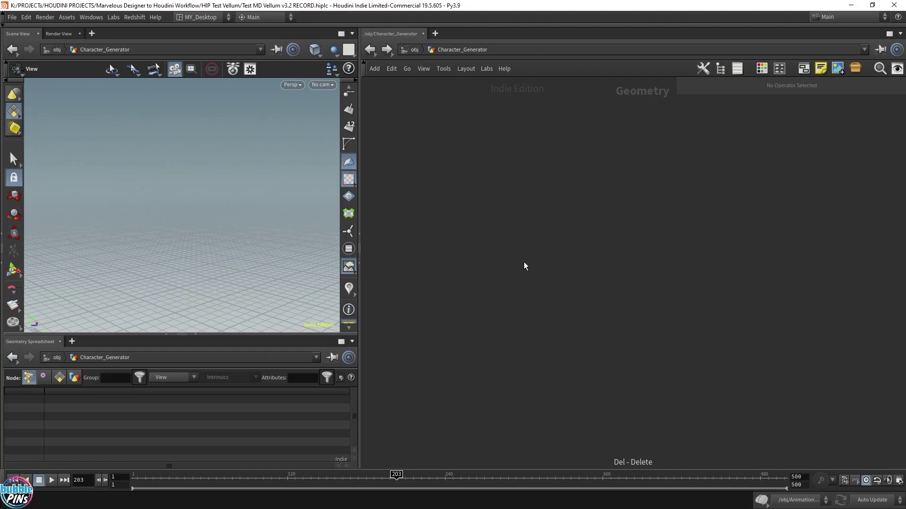
Switch to Houdini and add a File node in Character_Generator that loads "clothing test.fbx" from the POSES folder.
key("Tab")
type("file")
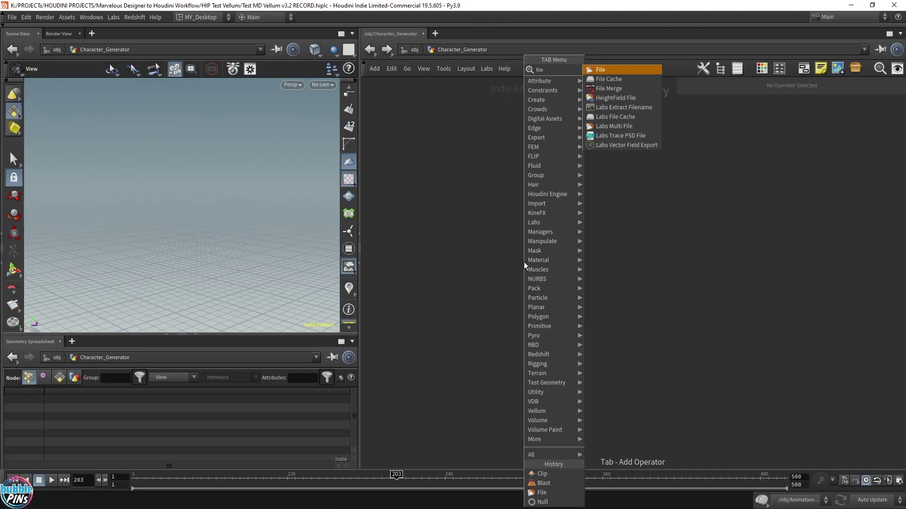
key("Return")
left_click(512, 239)
left_click(892, 117)
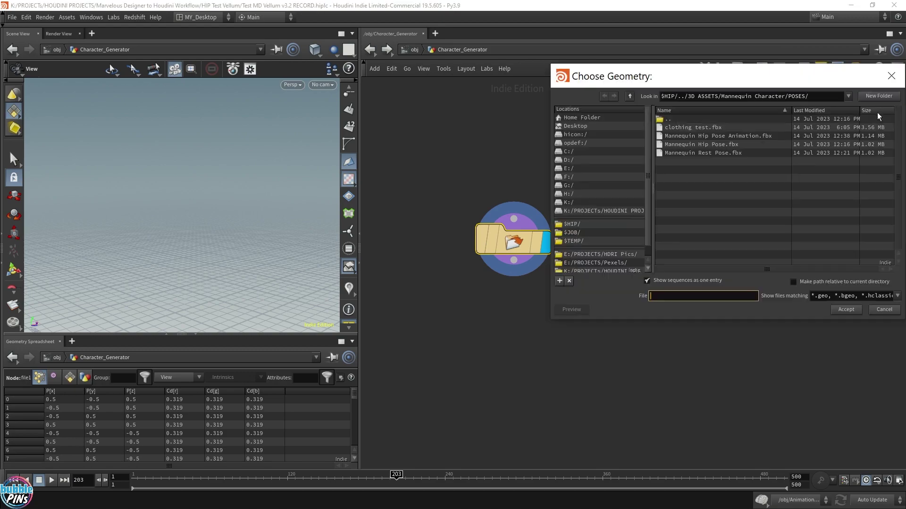
left_click(694, 127)
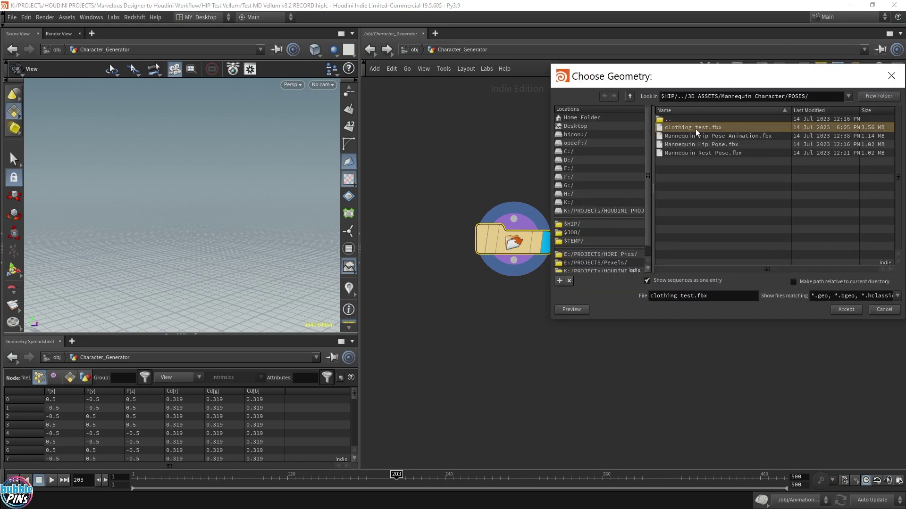
left_click(842, 311)
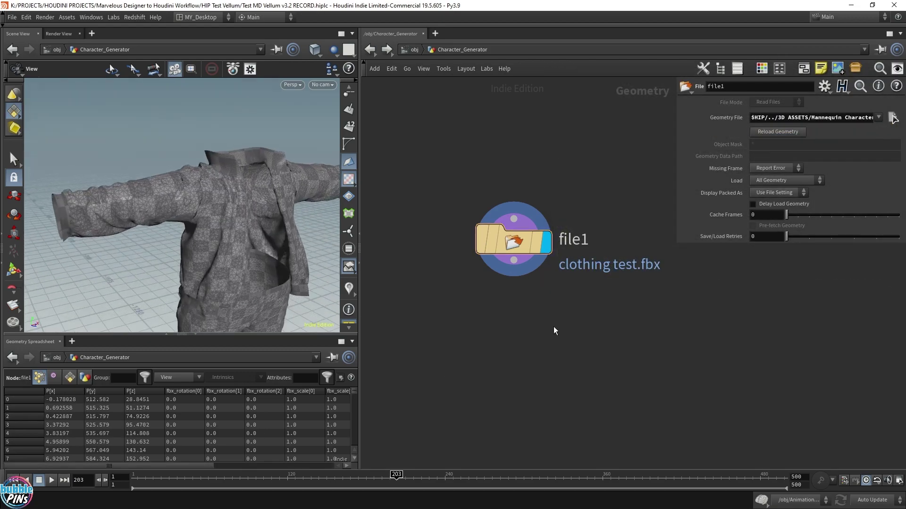
Add a Clip node below the File node, connected to its output, and display its result.
key("Tab")
type("clp")
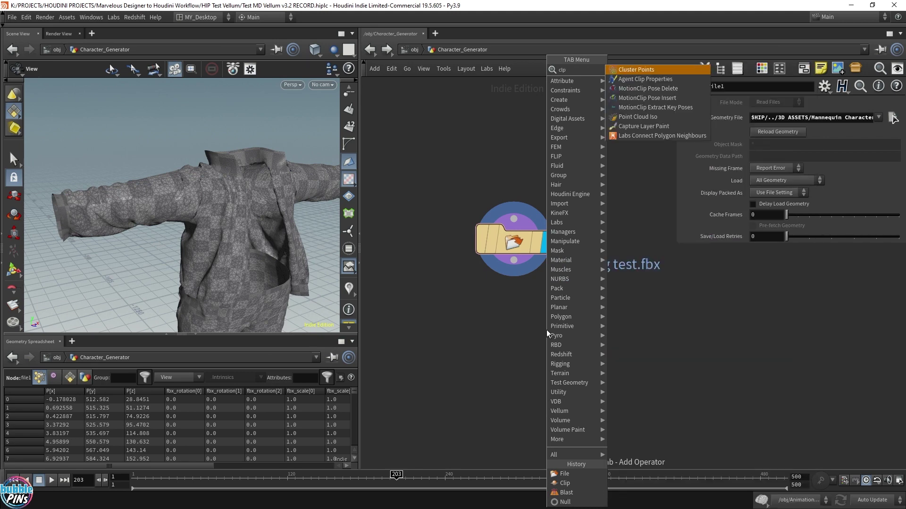
key("BackSpace")
type("i")
key("Return")
left_click(514, 276)
left_click(565, 287)
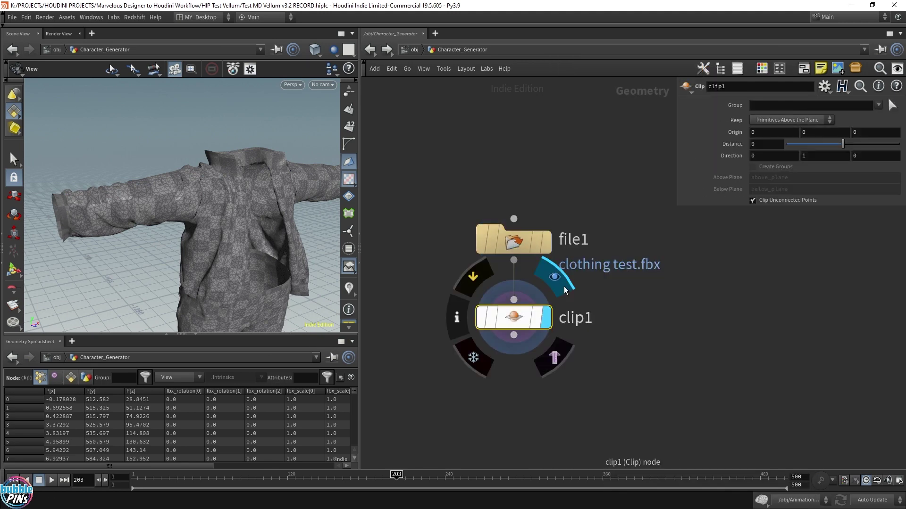
Rotate the clip plane to a direction of about 1, -0.008, 0 to cut the garment vertically in half.
middle_click_drag(321, 278, 232, 246)
right_click_drag(232, 247, 198, 198)
key("Return")
left_click_drag(212, 168, 264, 220)
Examine the cut edge of the garment up close, with the viewport maximized, to check the fabric's thickness.
middle_click_drag(165, 161, 232, 151, "alt")
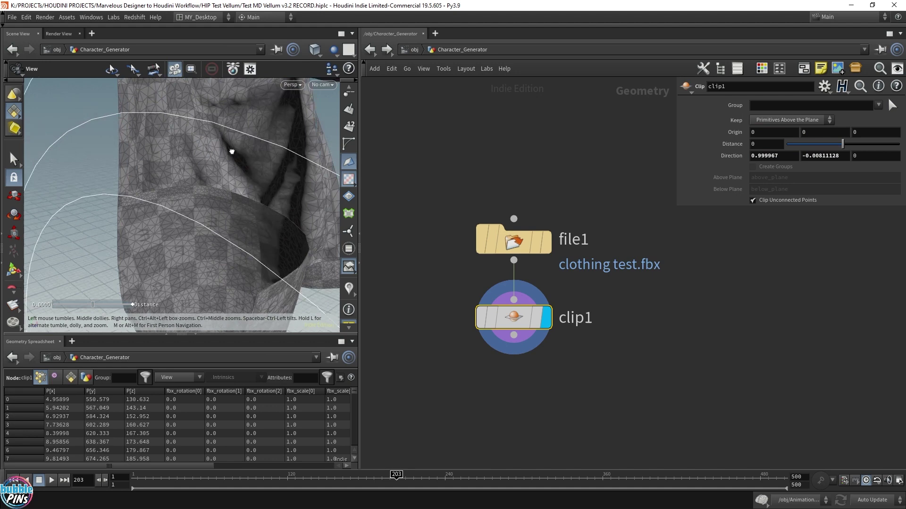
left_click_drag(232, 151, 216, 188, "alt")
scroll(208, 158, "up", 3)
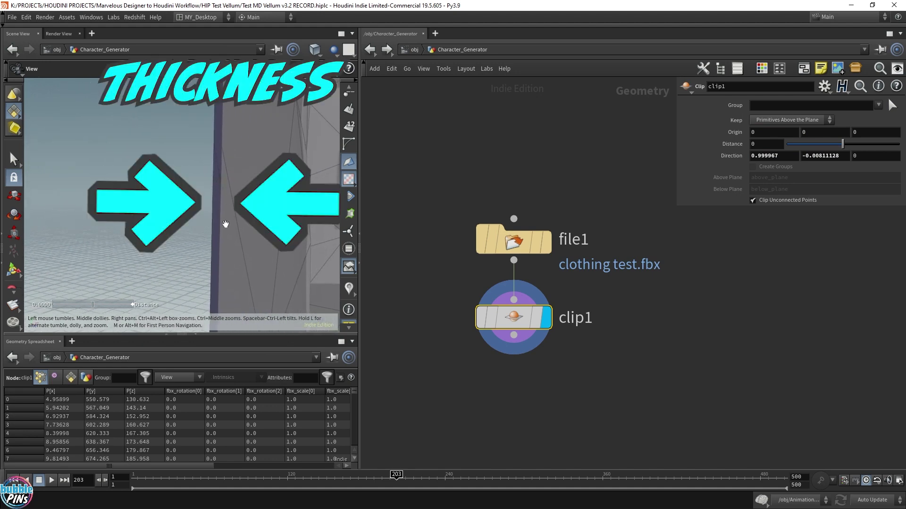
key("Return")
key("ctrl+b")
key("Escape")
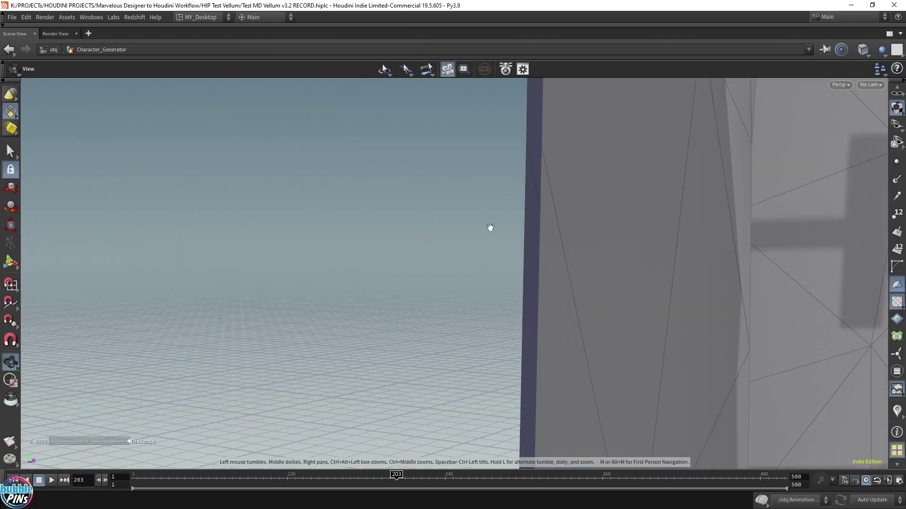
left_click_drag(489, 228, 466, 245)
scroll(558, 293, "down", 10)
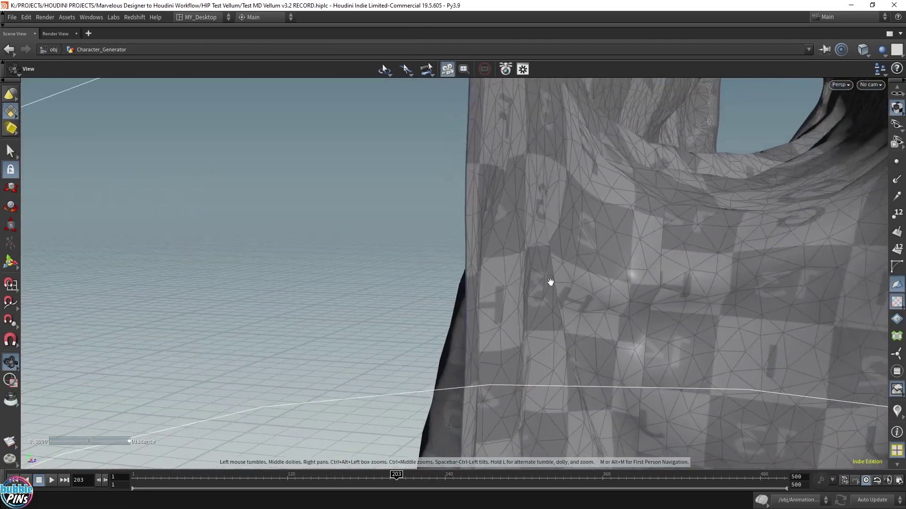
scroll(538, 279, "down", 4)
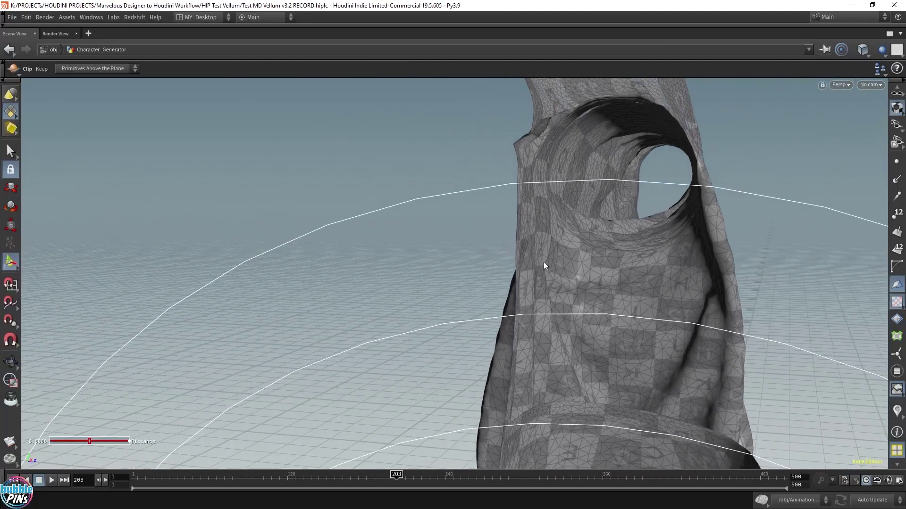
Restore the pane layout, add an Edit node connected below the Clip node, and display its result.
key("ctrl+b")
key("Tab")
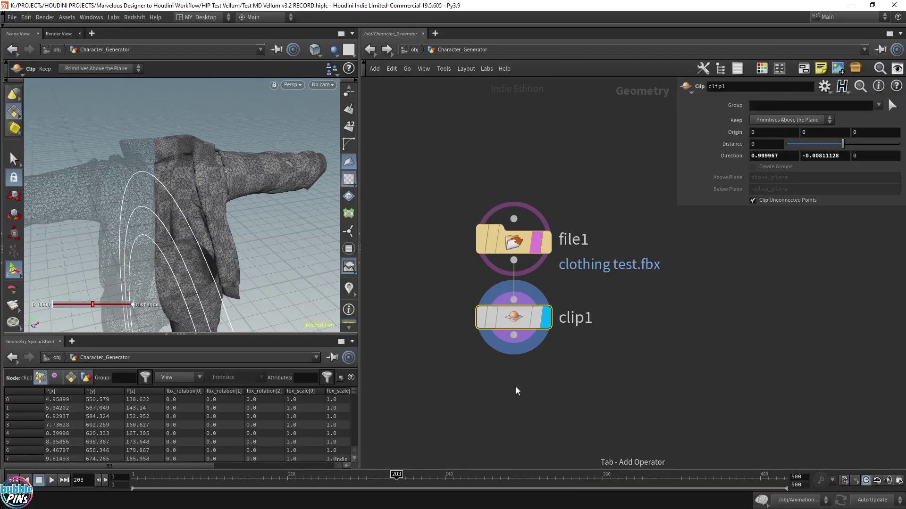
left_click(515, 390)
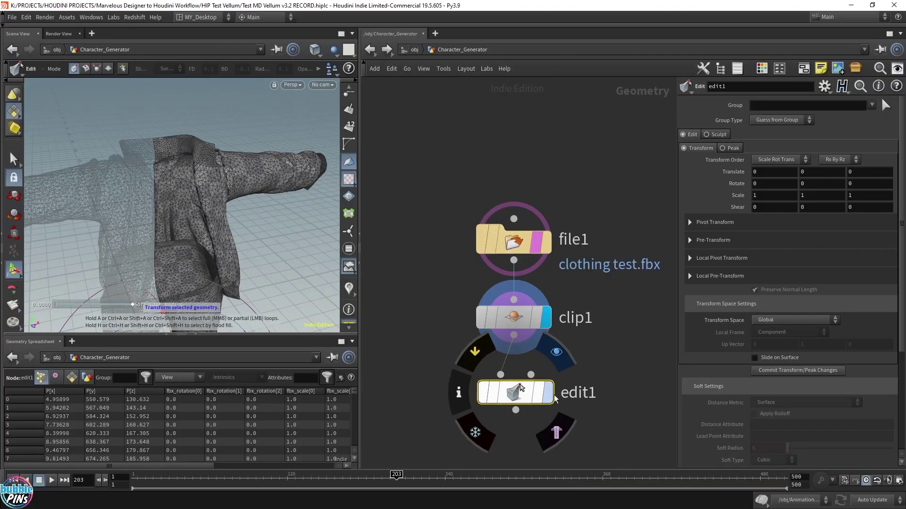
left_click(547, 391)
Enlarge the scene view and activate brush selection for picking polygons of the clipped garment.
left_click_drag(359, 203, 495, 202)
left_click(264, 334)
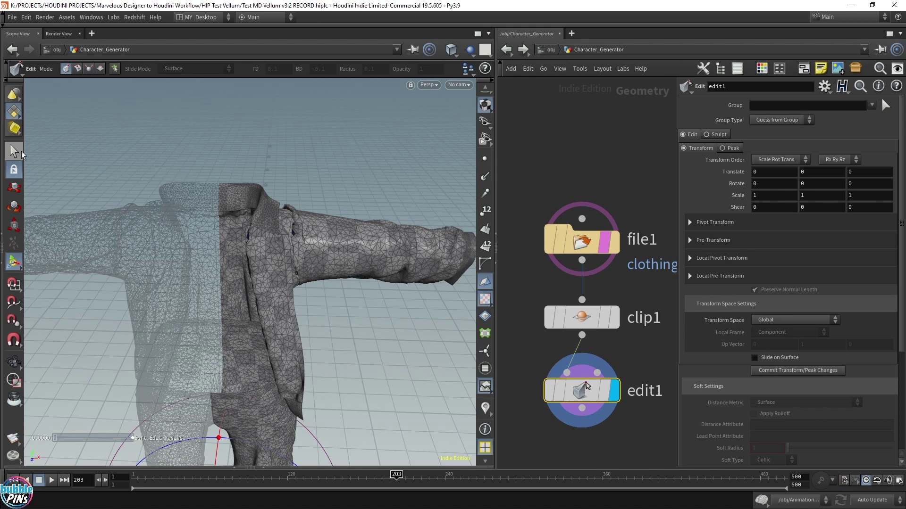
left_click(14, 152)
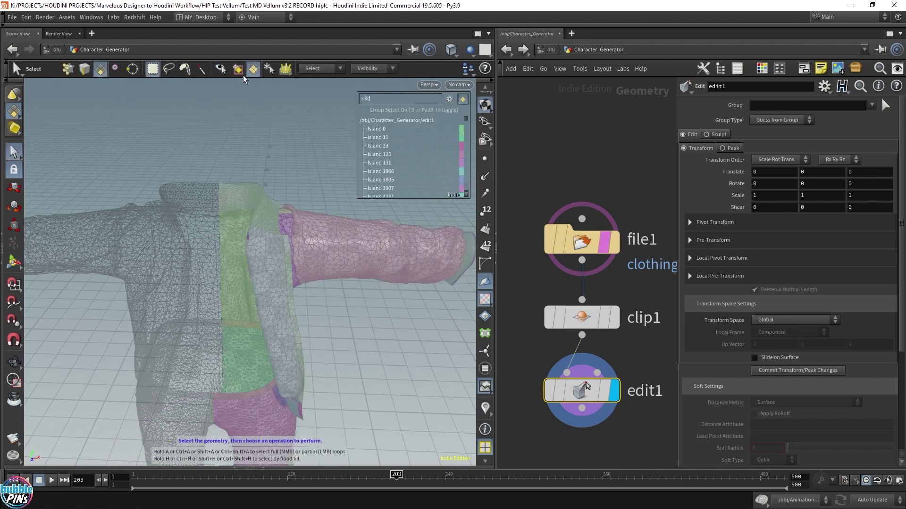
left_click(169, 68)
scroll(410, 156, "down", 10)
left_click(184, 70)
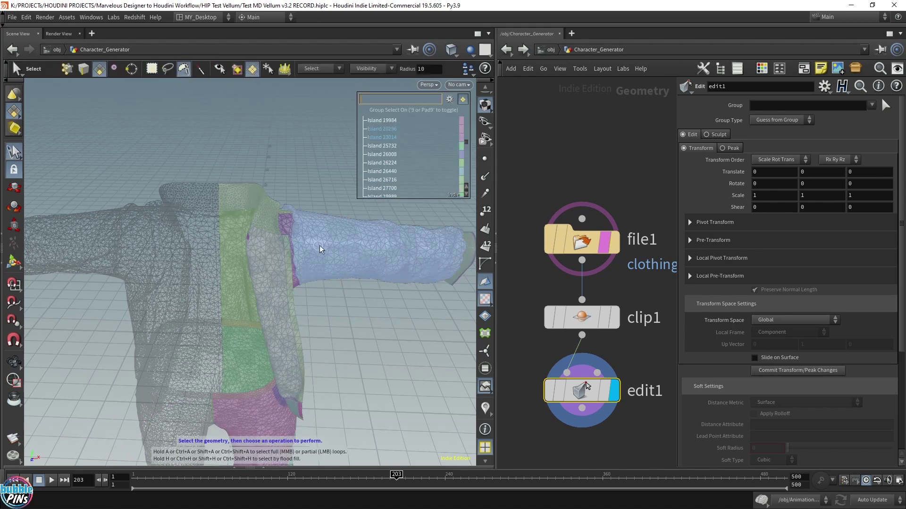
left_click_drag(321, 244, 336, 252)
key("t")
left_click_drag(324, 200, 372, 259, "alt")
key("Escape")
key("ctrl+z")
key("s")
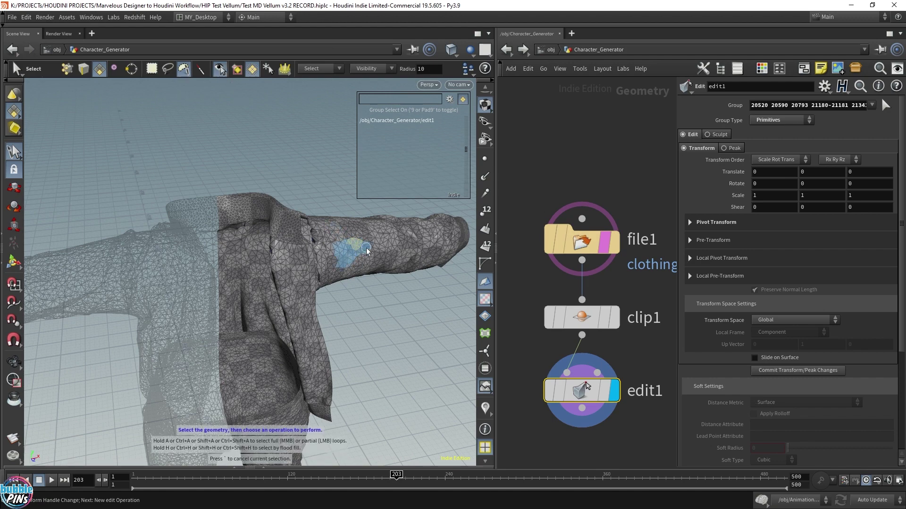
Brush-select a patch of polygons on the front of the jacket sleeve and move it outward by about 193.9, -44.6, 156.8.
left_click_drag(358, 252, 356, 205)
key("t")
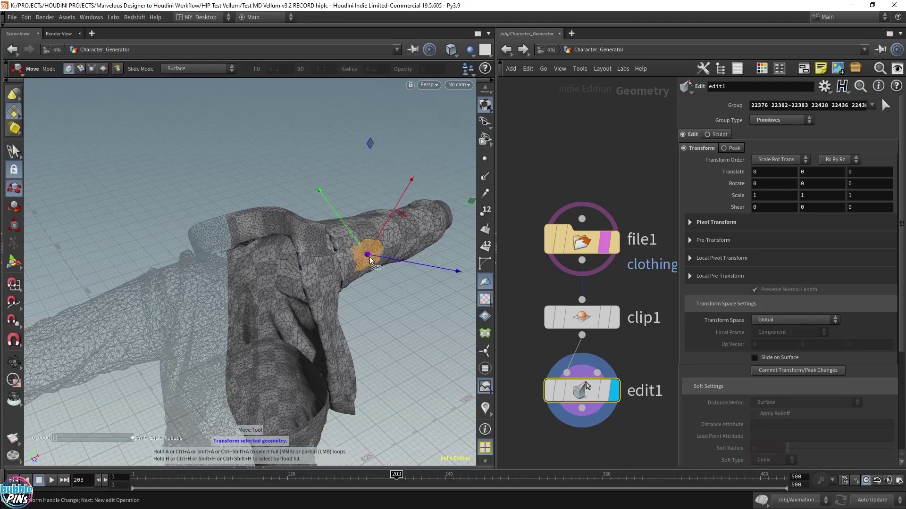
left_click_drag(366, 255, 461, 282)
Examine the inside of the sleeve and the pulled-out patch to see how the garment's layers are affected.
key("space")
left_click_drag(461, 282, 410, 200)
middle_click_drag(410, 200, 312, 301)
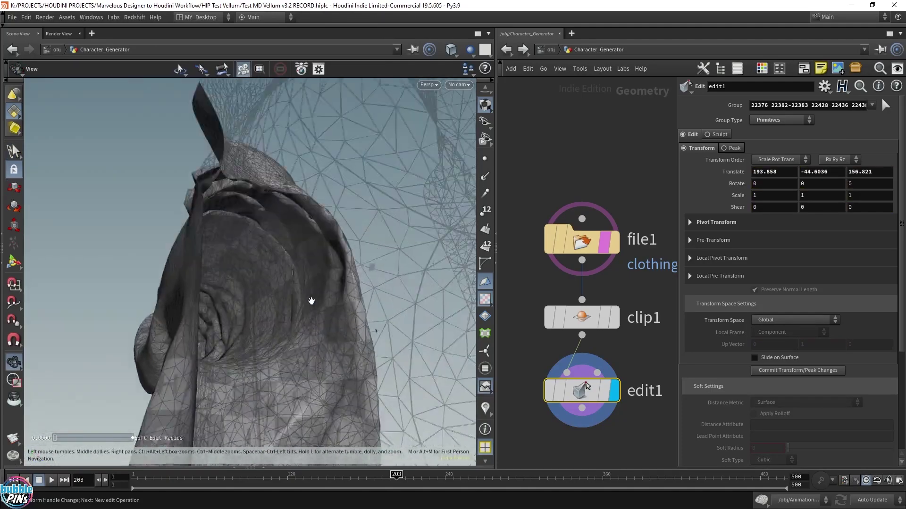
left_click_drag(311, 302, 348, 284)
key("t")
key("space")
left_click_drag(378, 315, 356, 244)
key("space")
middle_click_drag(356, 245, 312, 236)
right_click_drag(311, 236, 334, 256)
left_click_drag(334, 257, 320, 297)
key("t")
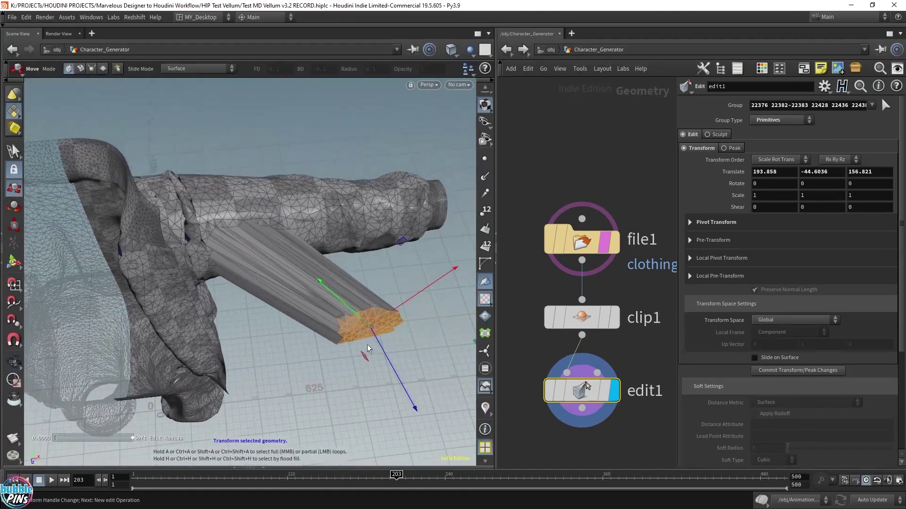
Delete the selected sleeve patch with a Blast node below the Edit node.
key("Tab")
type("blast")
key("Return")
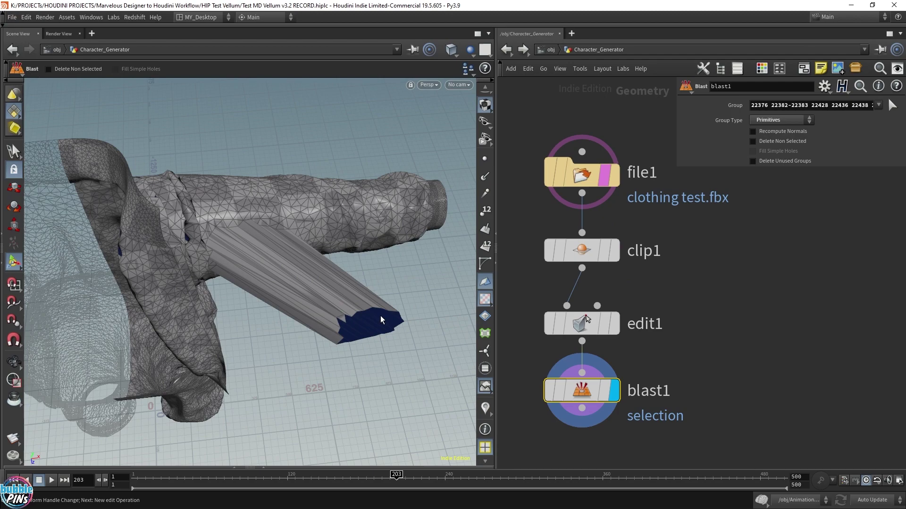
Examine the opening in the sleeve and the garment's interior for a second layer of fabric behind the deleted patch.
left_click_drag(361, 354, 320, 271)
left_click_drag(341, 315, 365, 309)
key("Return")
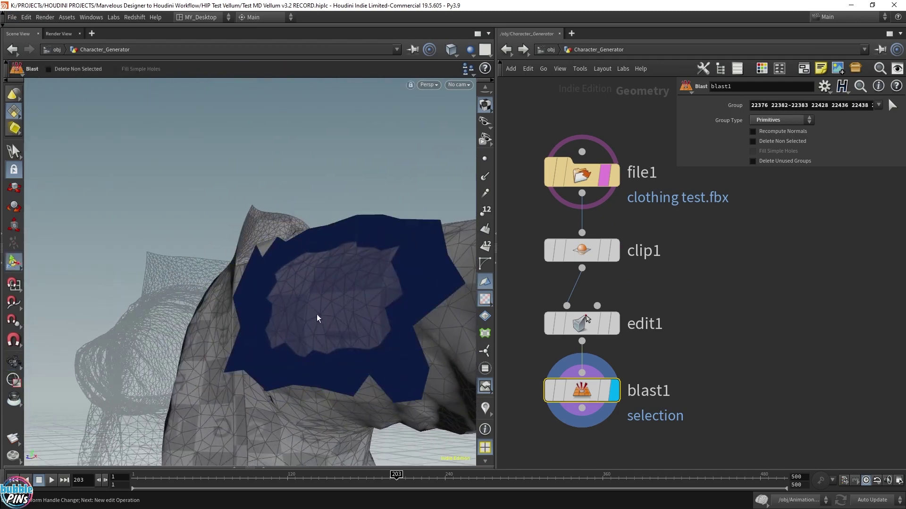
left_click_drag(311, 289, 431, 283)
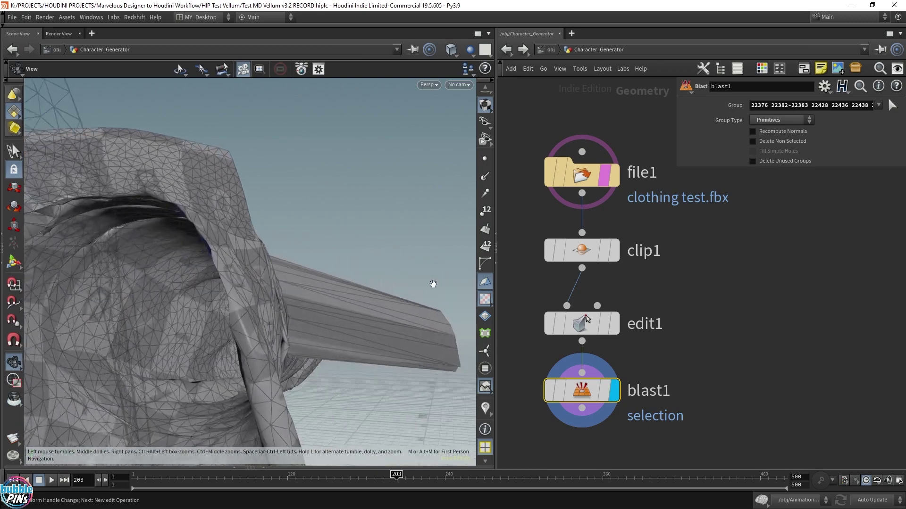
key("Escape")
left_click_drag(223, 403, 252, 346)
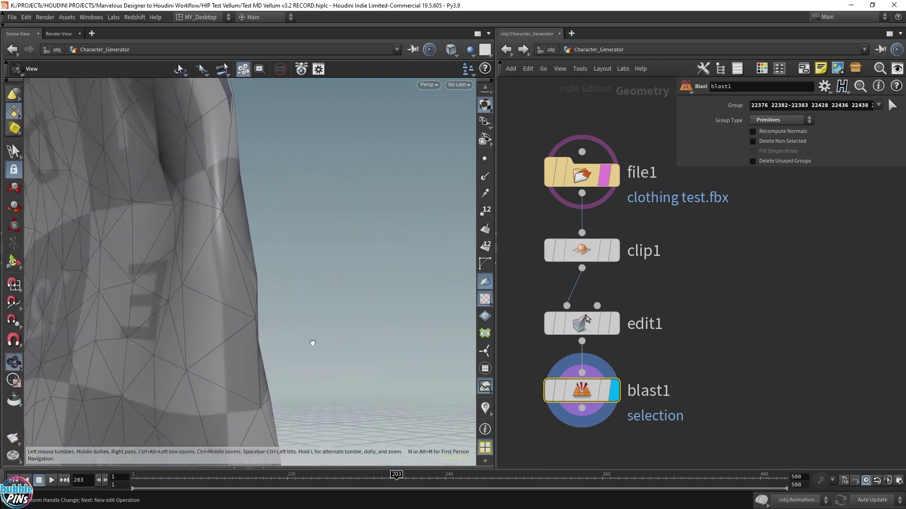
left_click_drag(313, 343, 283, 299)
key("Return")
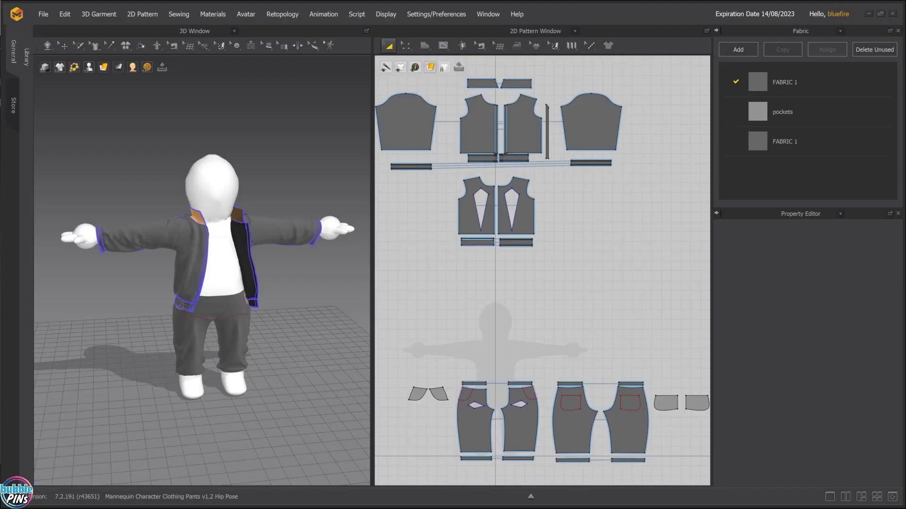
Switch to Marvelous Designer and export the outfit as FBX over clothing test.fbx, with Thin geometry and no avatar.
left_click(43, 14)
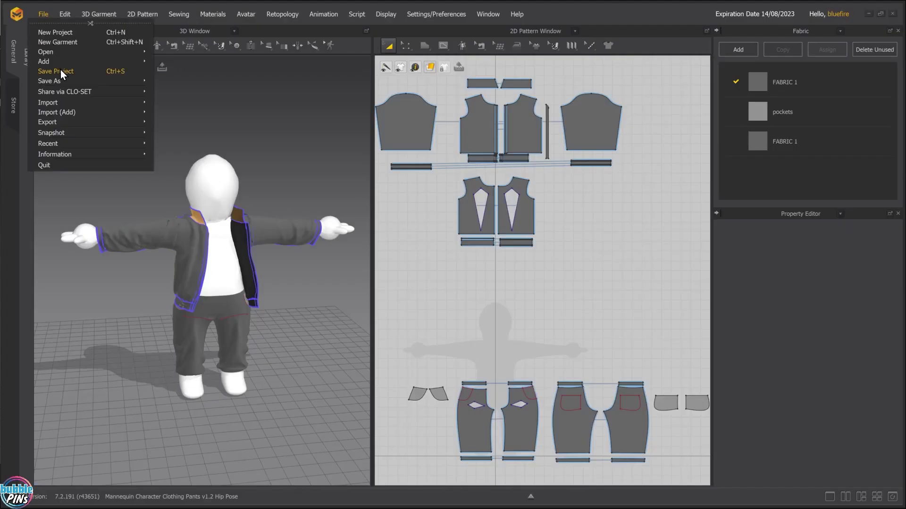
mouse_move(55, 123)
left_click(168, 151)
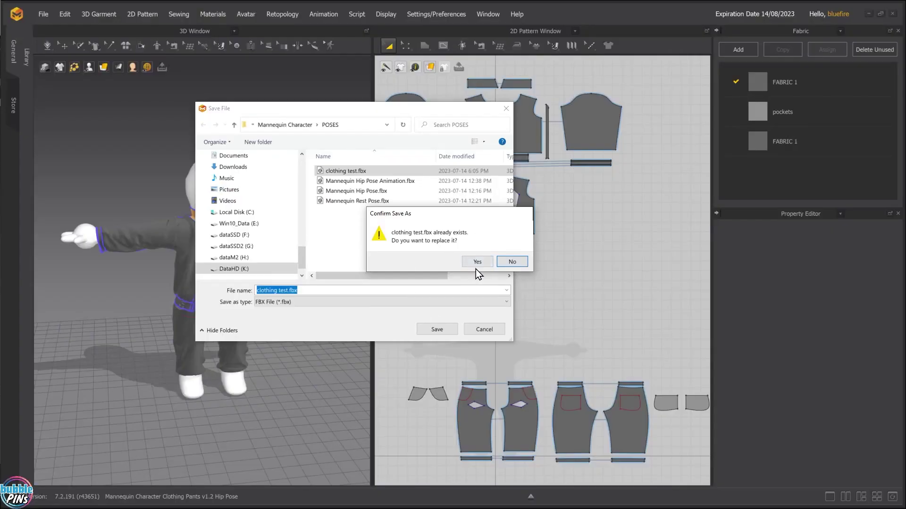
left_click(477, 263)
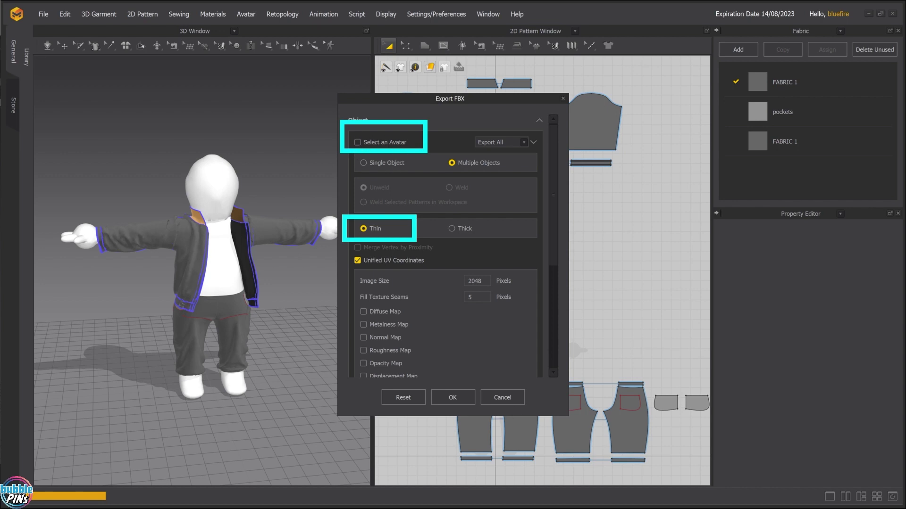
left_click(448, 402)
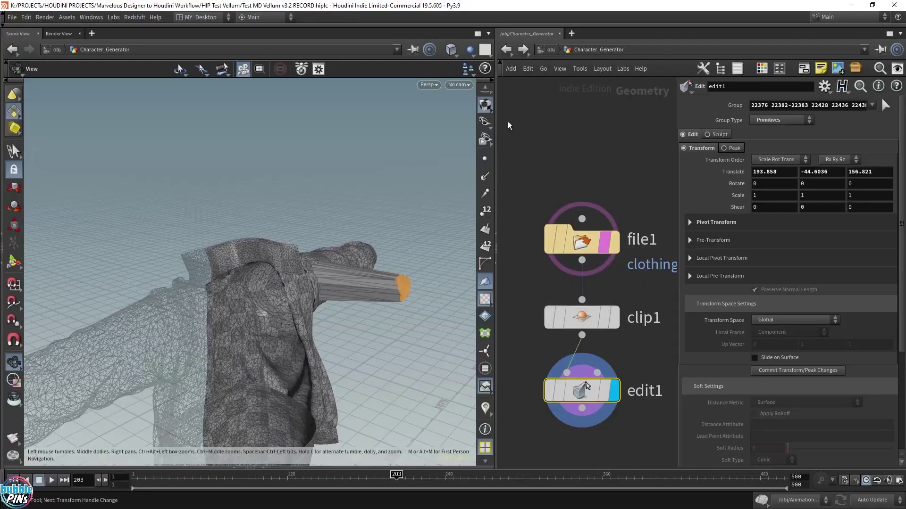
Switch to Houdini, select the File node reading clothing test.fbx, and delete the Edit node below the Clip node.
left_click_drag(642, 183, 534, 277)
mouse_move(324, 307)
left_mouse_down()
mouse_move(311, 304)
mouse_move(317, 252)
mouse_move(316, 298)
left_mouse_up()
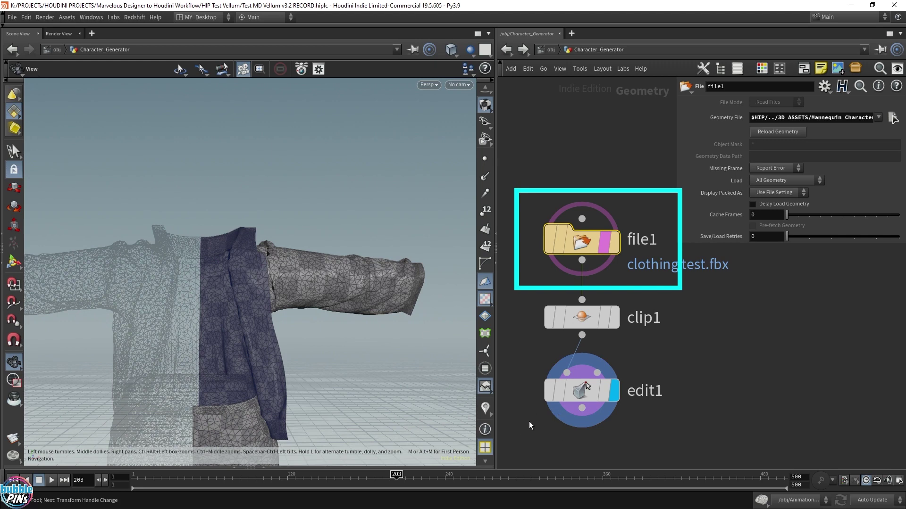
left_click_drag(529, 426, 650, 374)
key("Delete")
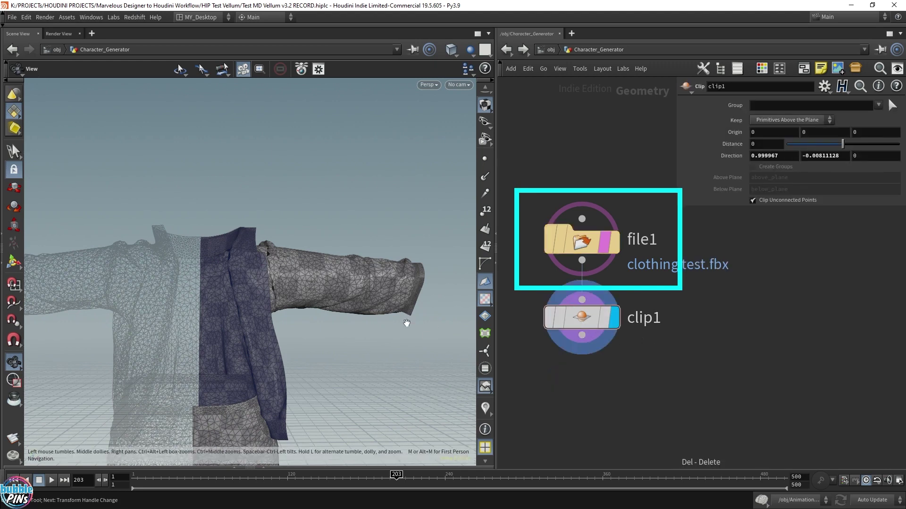
left_click_drag(364, 284, 364, 293)
Add a new Edit node connected below the Clip node and display its result.
left_click_drag(543, 377, 624, 301)
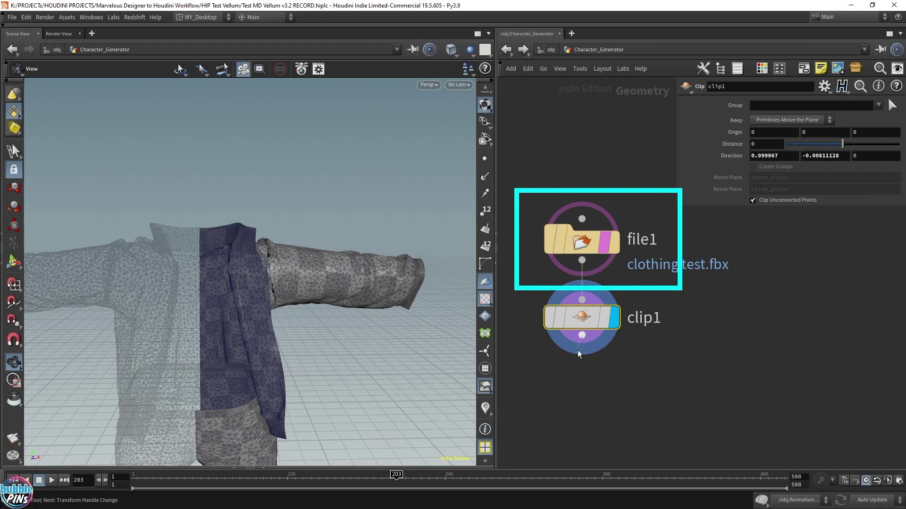
key("Tab")
type("edit")
key("Return")
left_click(576, 379)
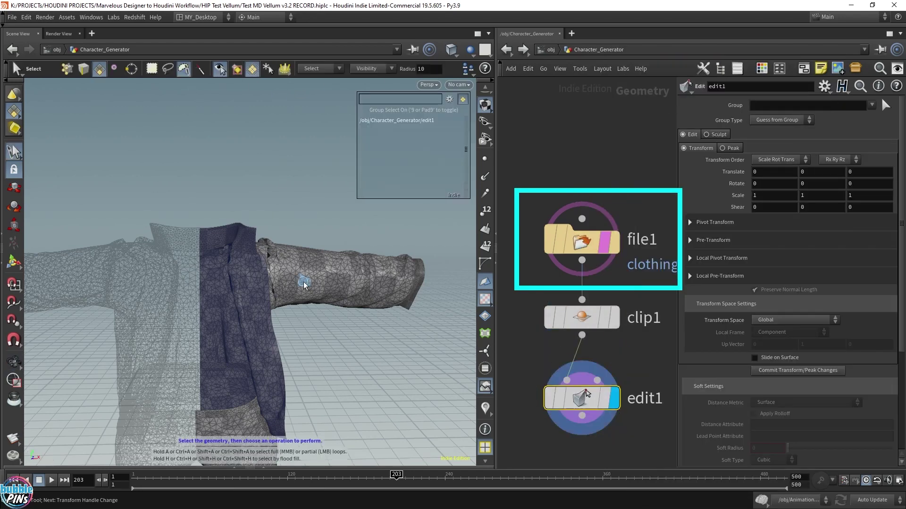
Brush-select a sleeve patch on the thin garment, move it outward by about 168.3, 46, 206.8, and inspect the sleeve's inside.
left_click_drag(305, 283, 387, 250)
key("Return")
left_click_drag(348, 278, 442, 268)
left_click_drag(331, 255, 373, 251, "alt")
middle_click_drag(372, 250, 384, 278, "alt")
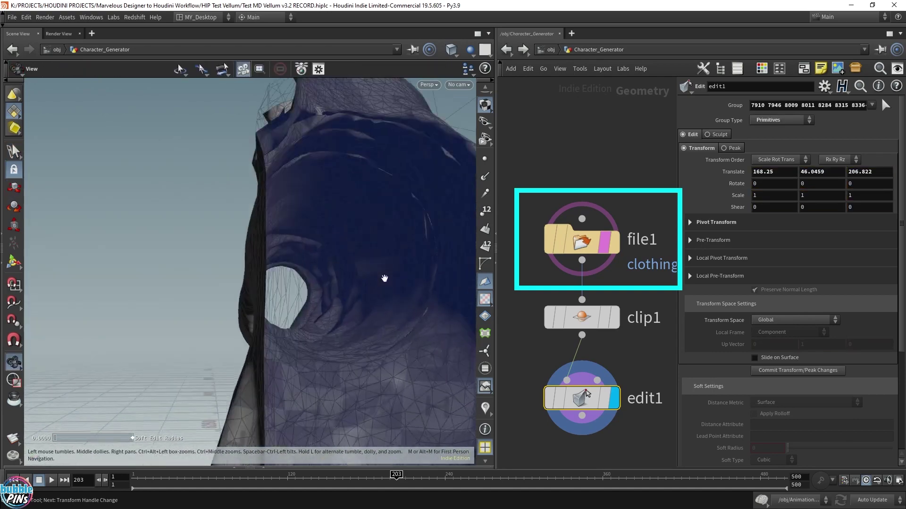
left_click_drag(384, 278, 274, 185)
Delete the pulled-out sleeve patch with a Blast node that also deletes unused groups.
key("Delete")
key("Return")
key("Escape")
Brush-select another patch of sleeve polygons, delete it with a second Blast node, and inspect the single-layer garment.
key("s")
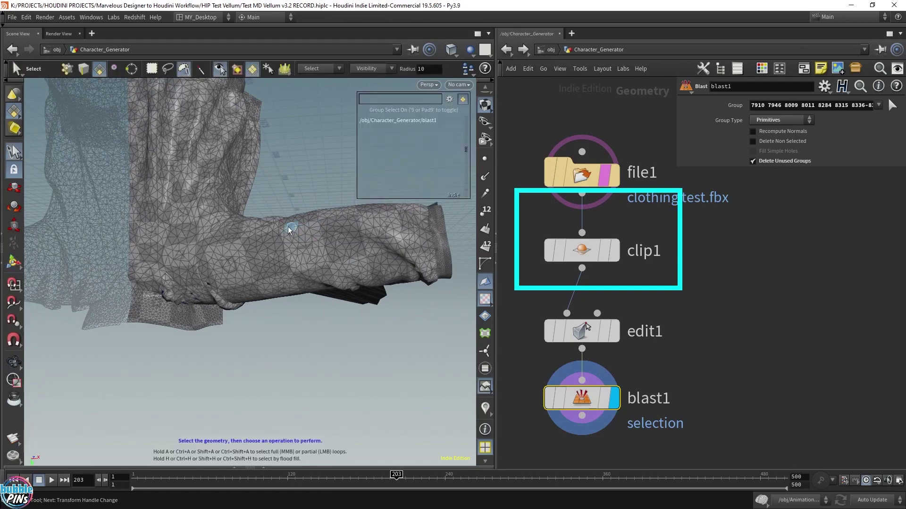
mouse_move(280, 234)
left_mouse_down()
mouse_move(251, 241)
mouse_move(309, 222)
mouse_move(325, 245)
mouse_move(318, 279)
mouse_move(581, 192)
mouse_move(401, 283)
mouse_move(384, 307)
mouse_move(374, 292)
left_mouse_up()
key("Delete")
key("Escape")
left_click_drag(158, 324, 368, 356)
key("Return")
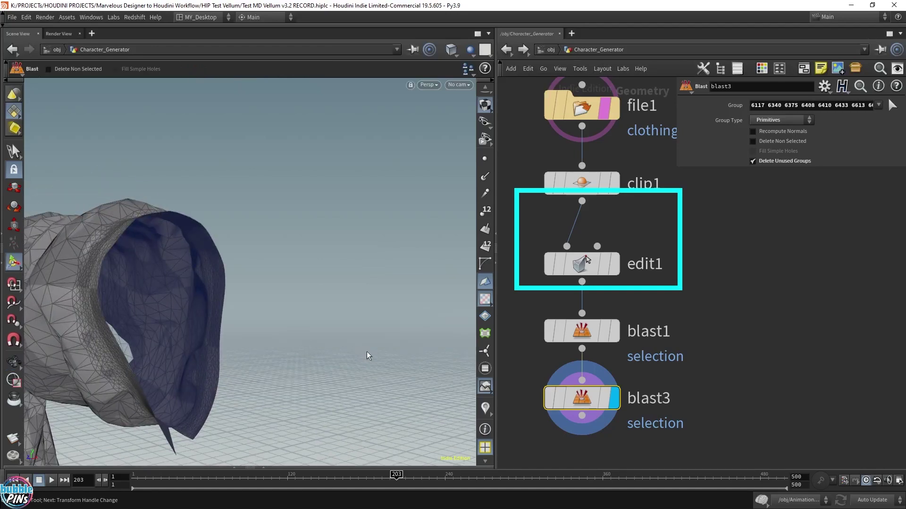
key("Escape")
left_click_drag(257, 260, 248, 324)
key("Return")
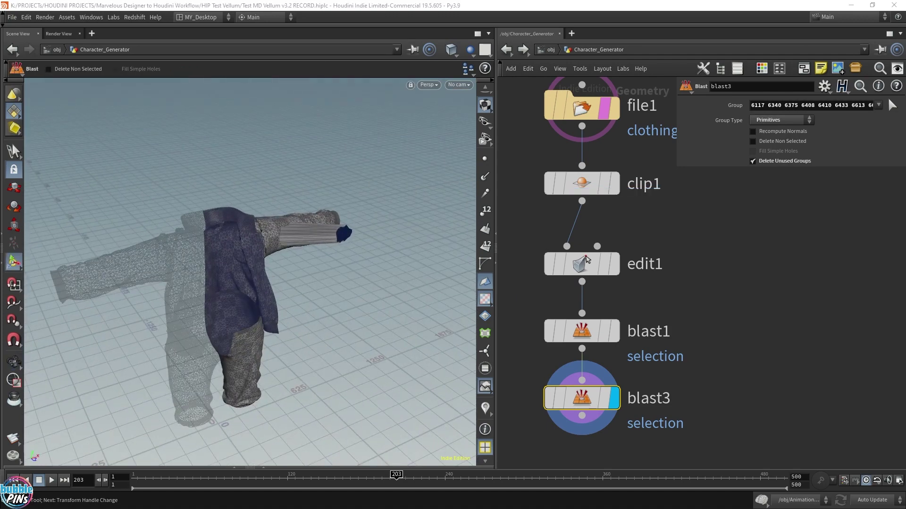
Enlarge the network view and select all five nodes from the File node down to the last Blast node.
left_click_drag(497, 226, 372, 227)
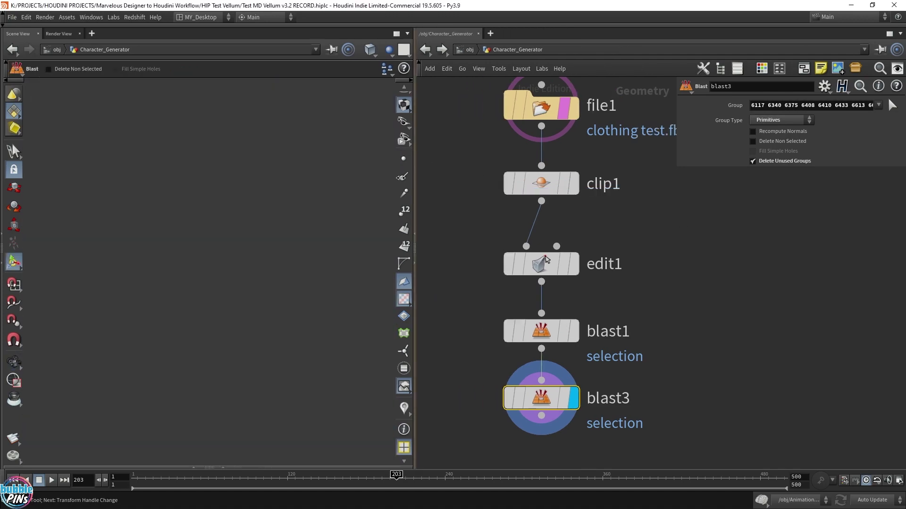
scroll(646, 231, "down", 3)
left_click_drag(505, 364, 648, 108)
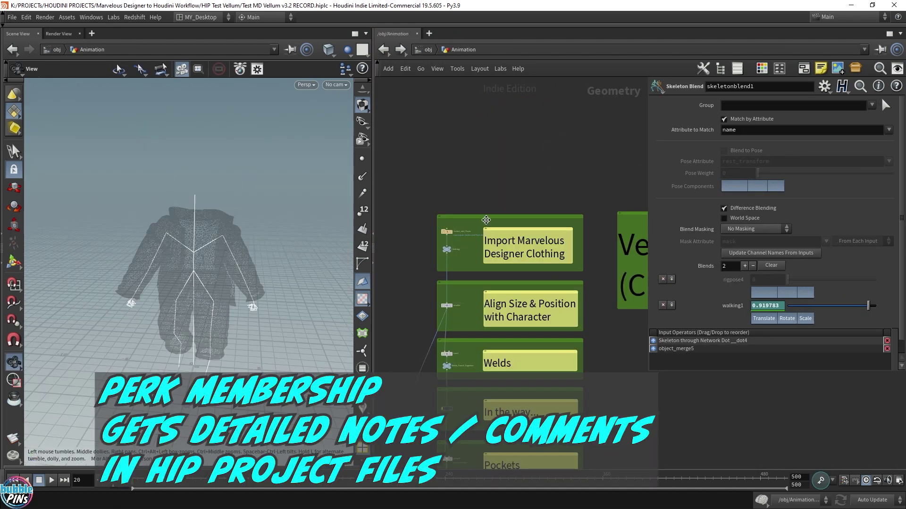
scroll(573, 248, "down", 3)
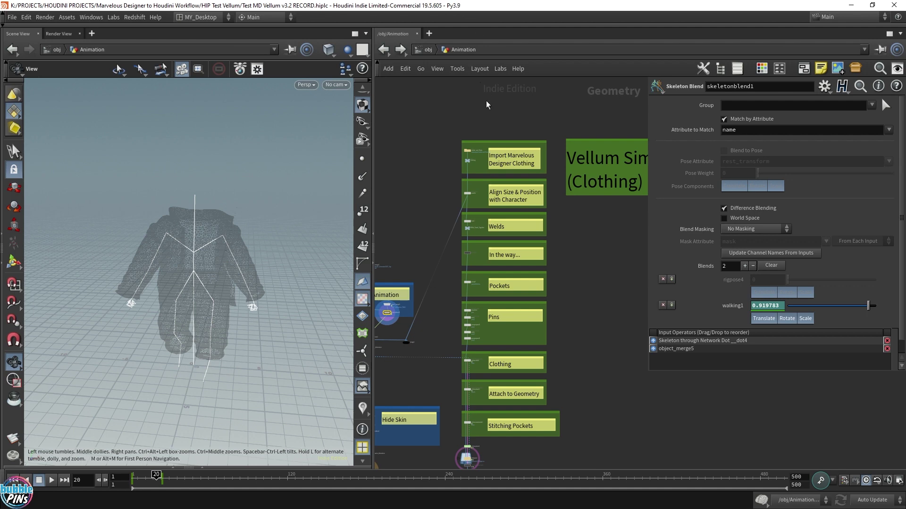
In the Animation network's Import Marvelous Designer Clothing section, display the Clothing null and frame the jacket and pants.
scroll(465, 139, "up", 5)
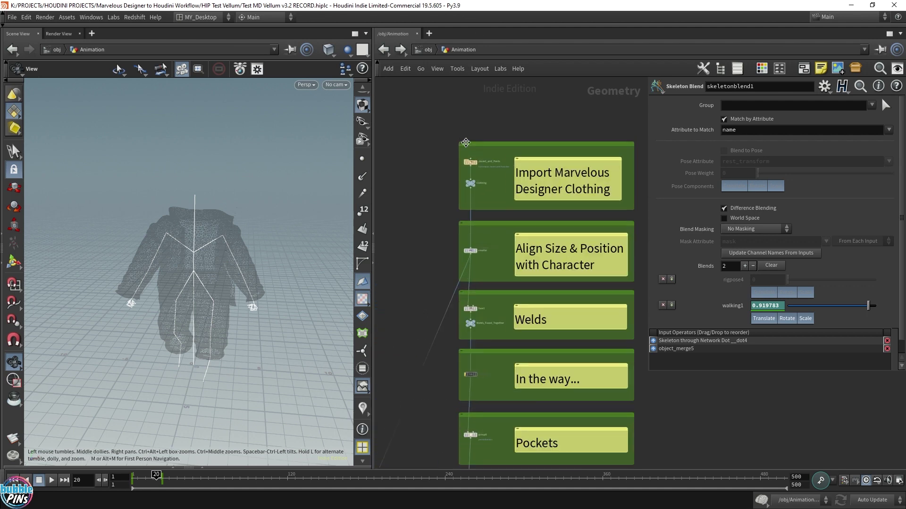
left_click(473, 192)
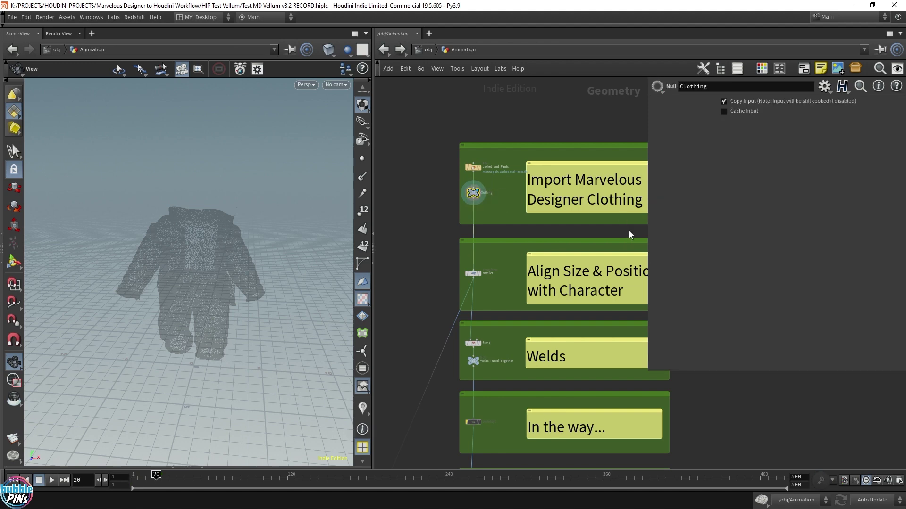
left_click(347, 49)
left_click(364, 82)
left_click(477, 196)
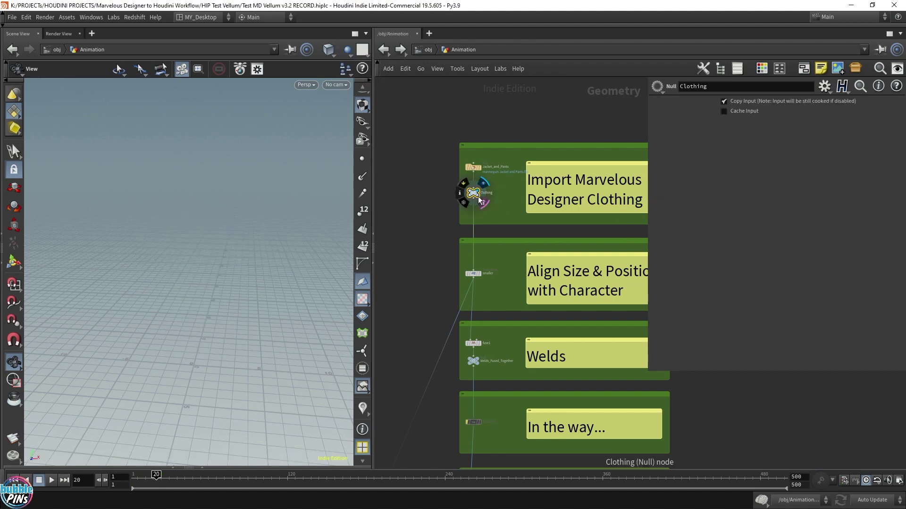
key("f")
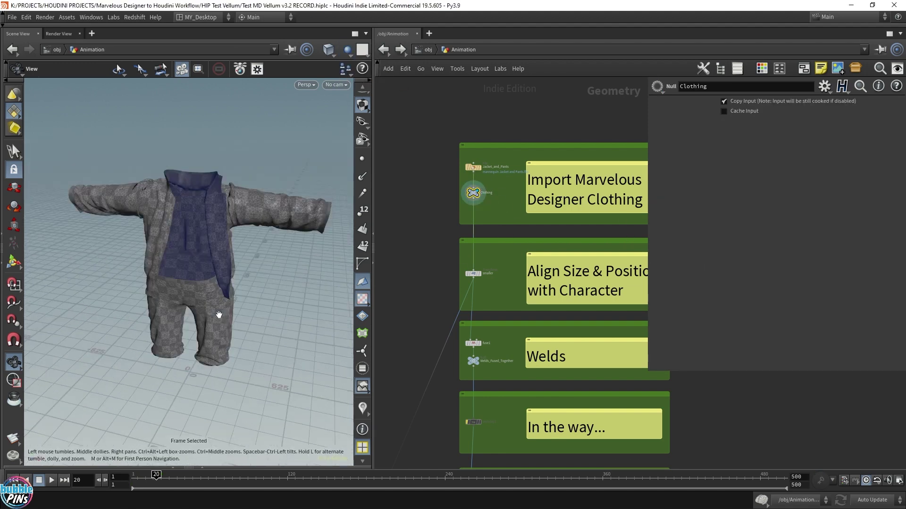
left_click_drag(330, 280, 258, 249)
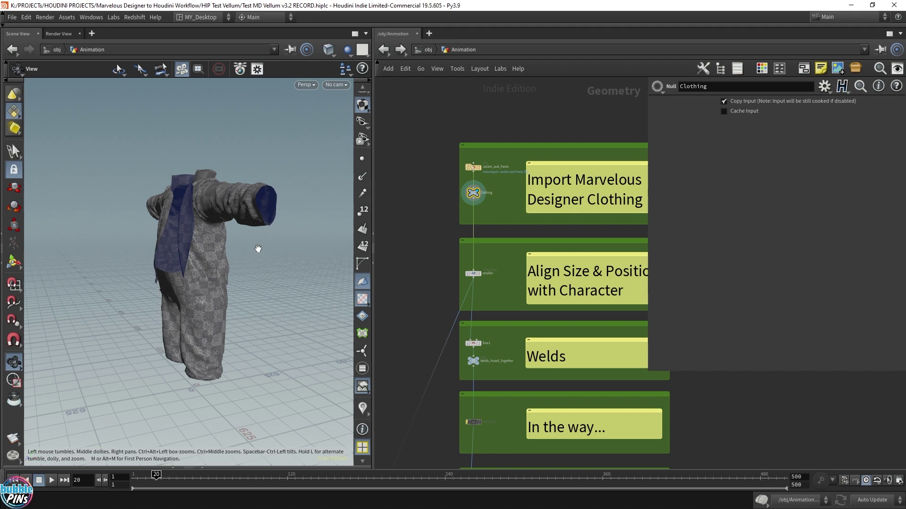
Display the result of the "smaller" Transform node in the Align Size & Position with Character section.
scroll(438, 212, "up", 2)
scroll(472, 250, "up", 2)
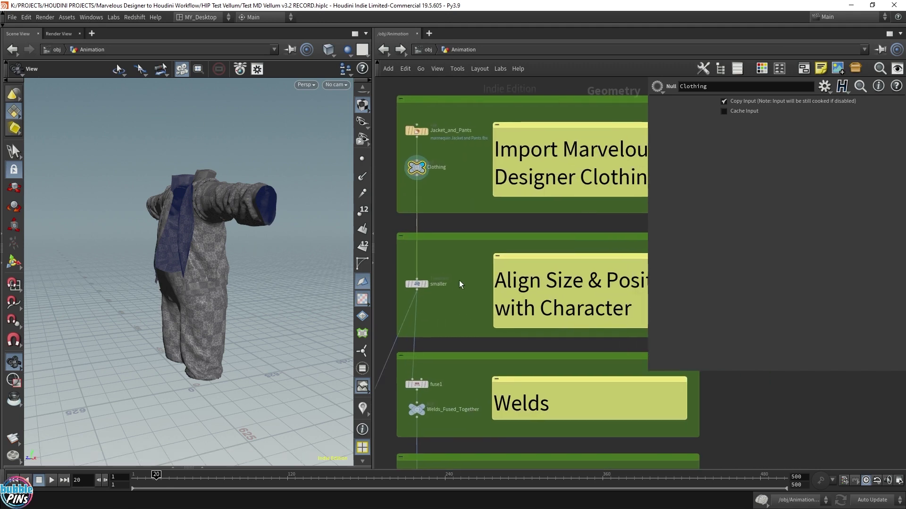
left_click(409, 285)
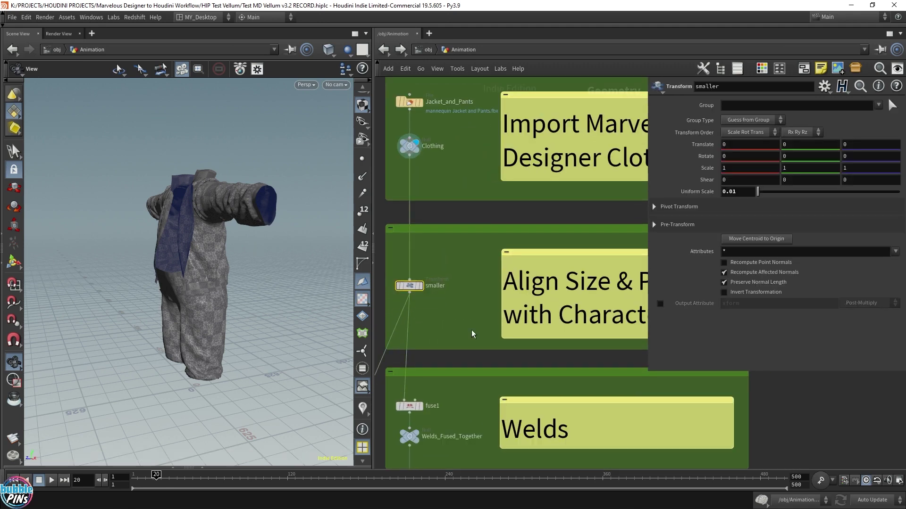
left_click(420, 286)
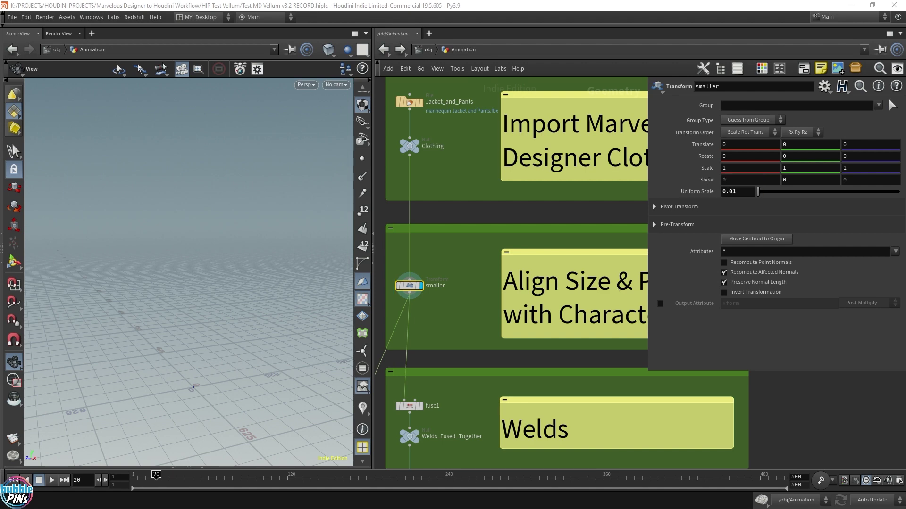
Display the Clothing null in the Import Marvelous Designer Clothing section.
scroll(439, 328, "down", 3)
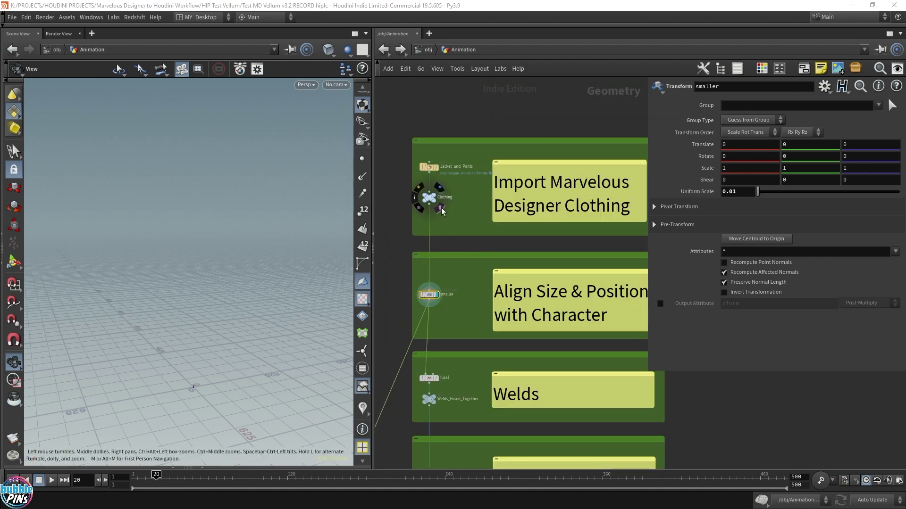
left_click(429, 196)
scroll(461, 233, "down", 3)
middle_click_drag(438, 377, 557, 272)
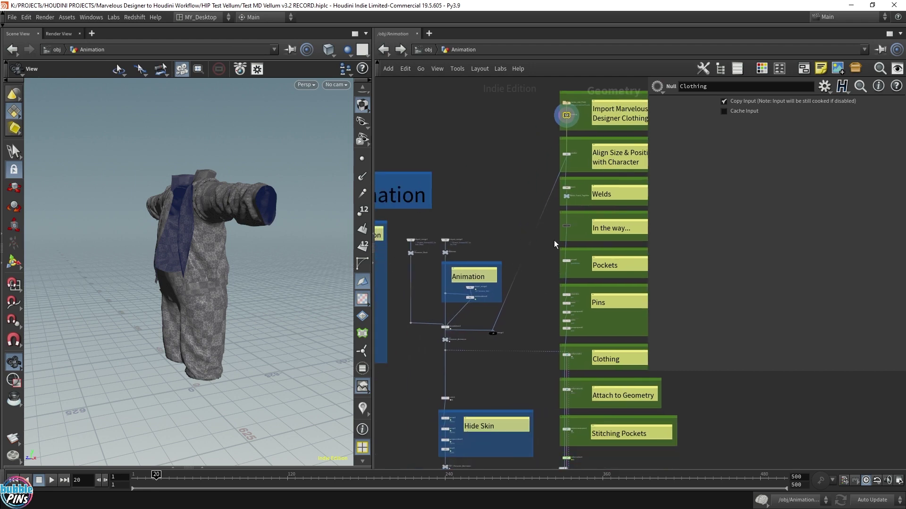
Return to the first frame, template the Character_Animation null below bonedeform1, and compare the character's size with the clothing.
key("ctrl+Up")
scroll(452, 344, "up", 5)
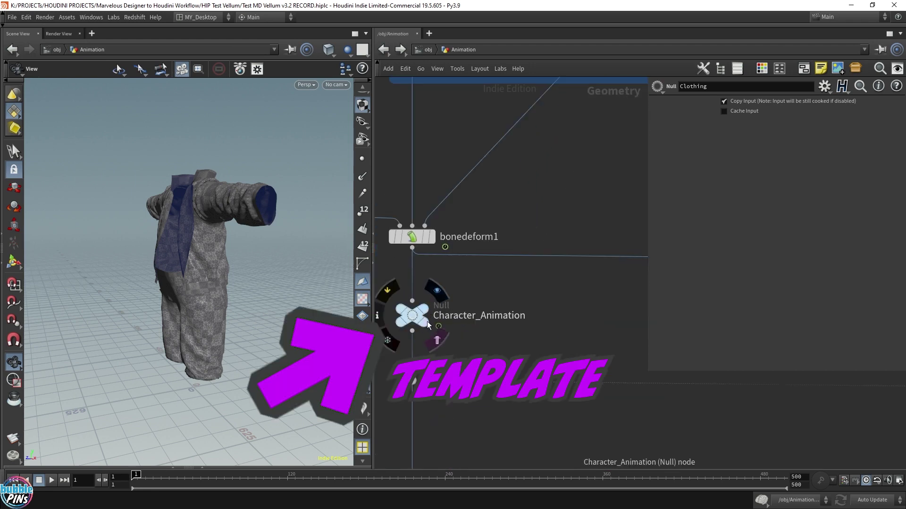
left_click(425, 325)
left_click_drag(165, 373, 241, 372)
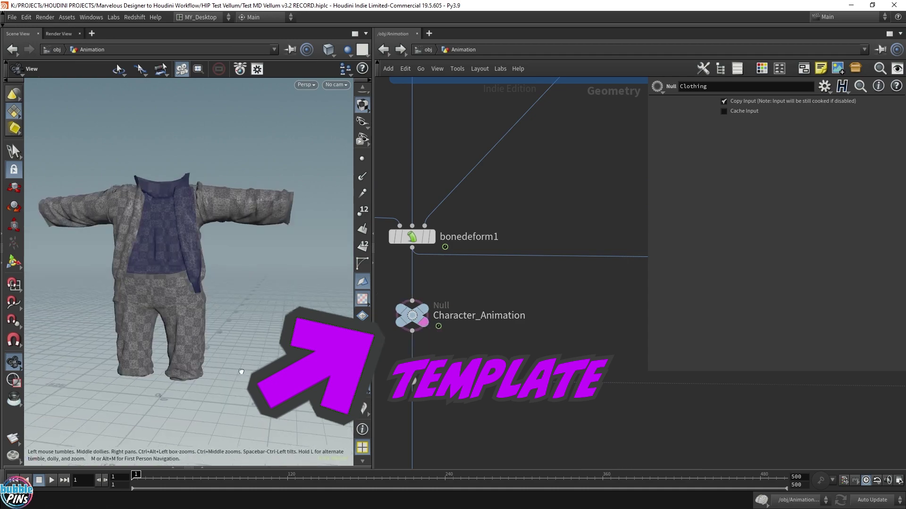
scroll(165, 398, "up", 5)
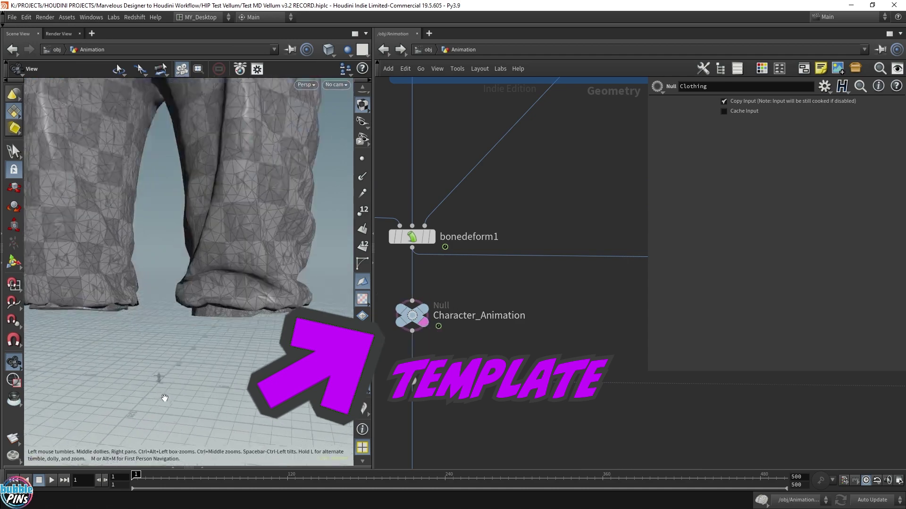
scroll(165, 399, "up", 2)
scroll(157, 342, "down", 7)
scroll(493, 197, "down", 3)
Display the "smaller" Transform node and frame the scaled clothing on the templated character to check its alignment.
middle_click_drag(560, 170, 417, 409)
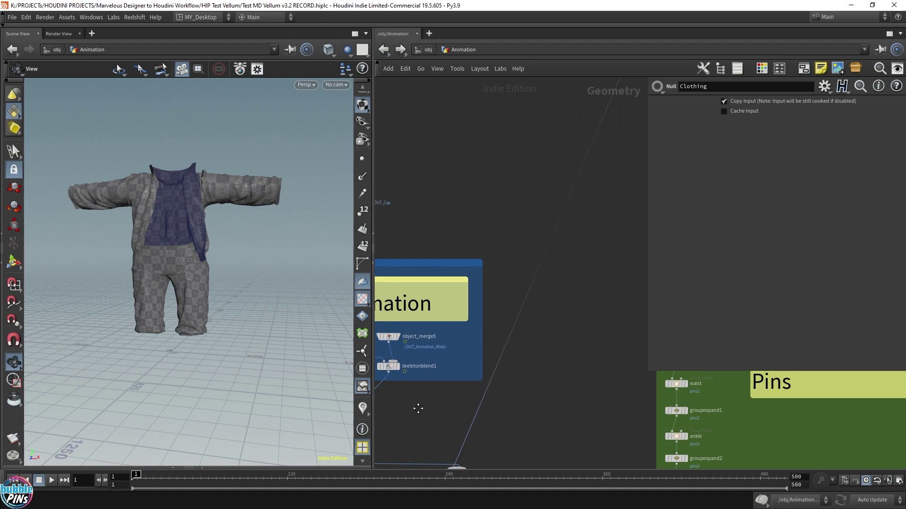
middle_click_drag(581, 196, 455, 337)
scroll(476, 306, "down", 6)
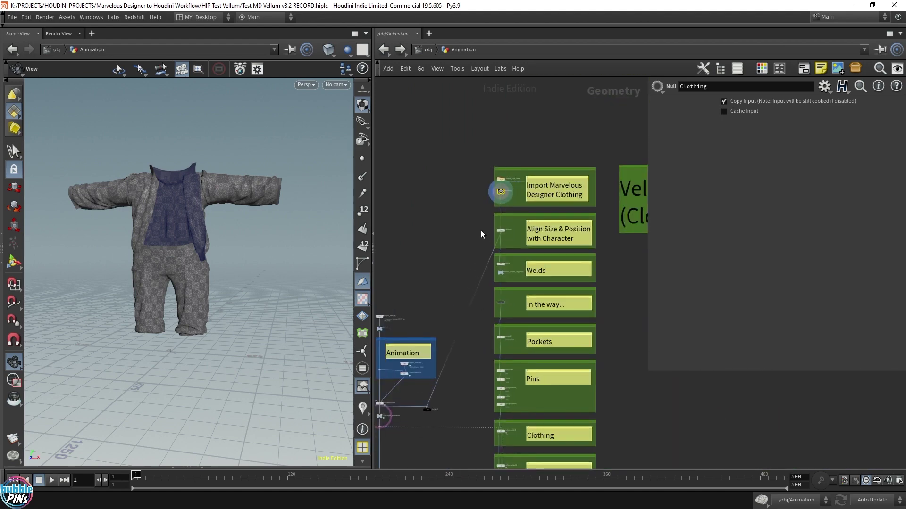
scroll(484, 236, "up", 8)
left_click(509, 297)
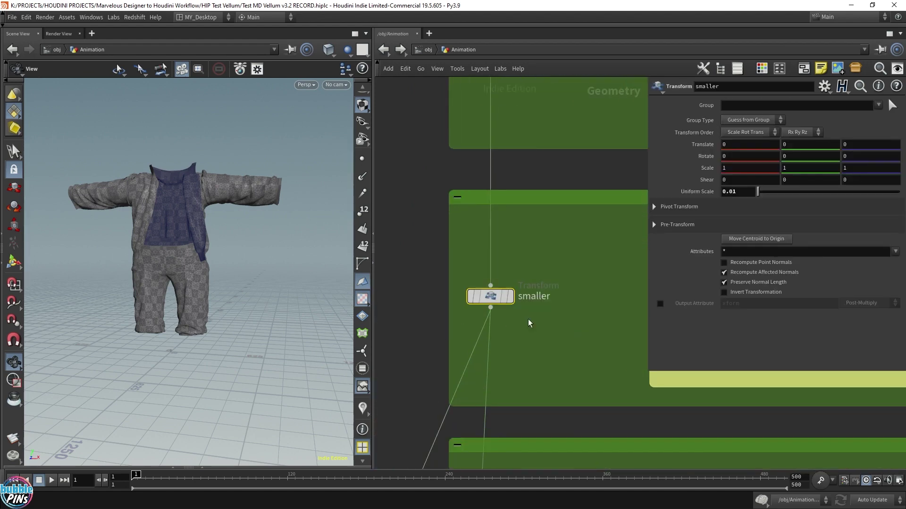
left_click(510, 297)
scroll(176, 361, "up", 2)
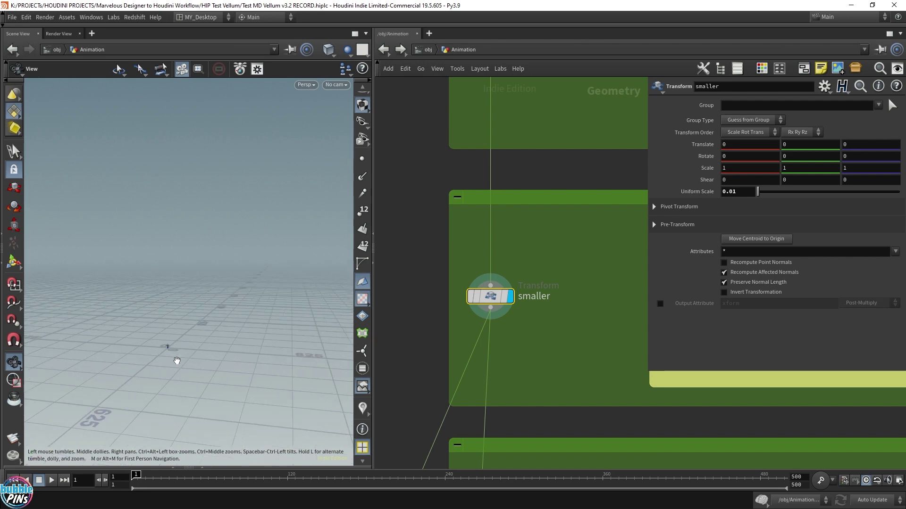
scroll(177, 361, "up", 10)
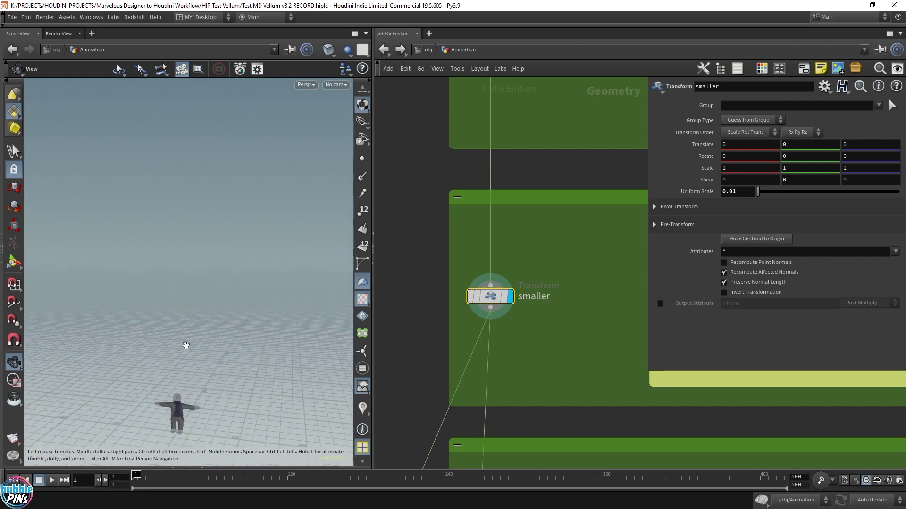
scroll(189, 342, "up", 10)
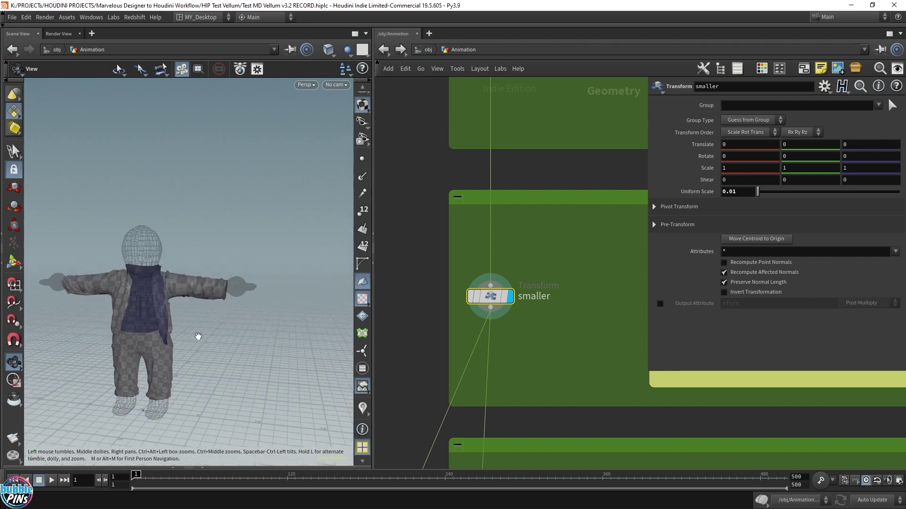
key("f")
left_click_drag(198, 336, 346, 306)
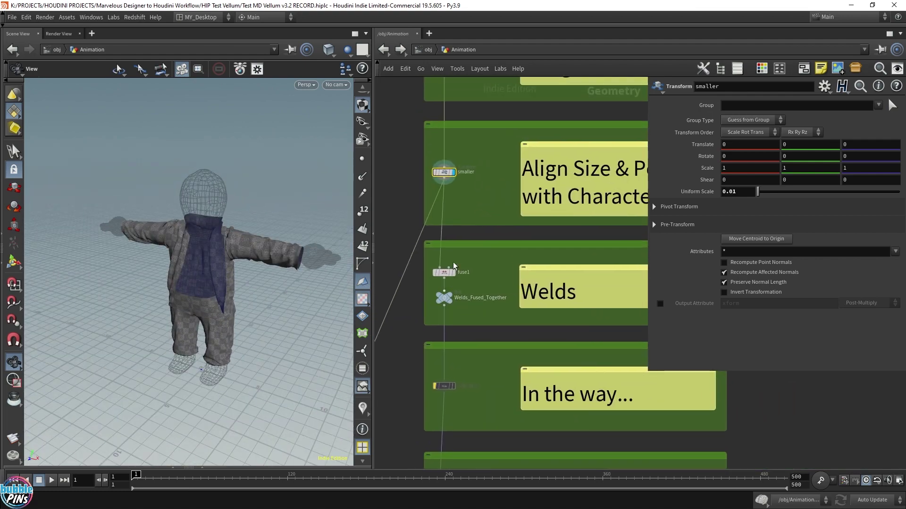
Switch to Marvelous Designer, delete the Garment 1 track from the animation timeline and collapse the timeline.
middle_click_drag(486, 200, 496, 304)
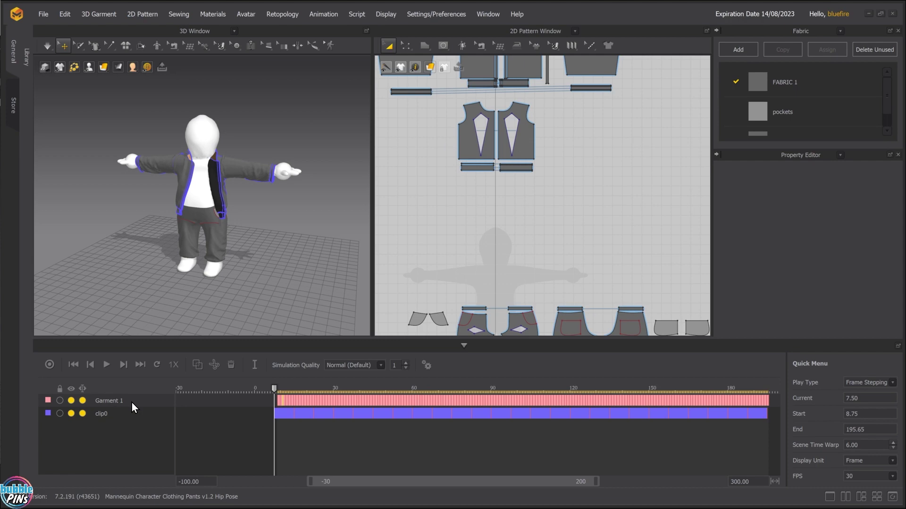
key("Delete")
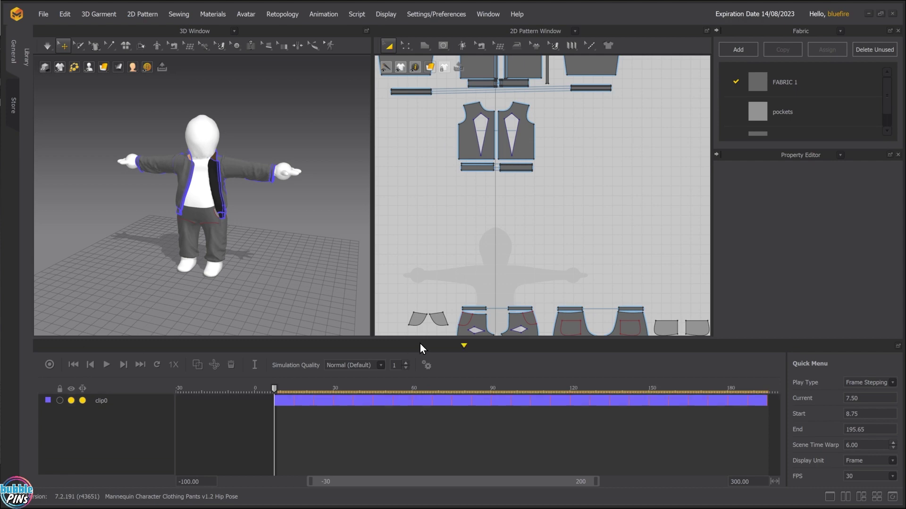
left_click(463, 345)
left_click_drag(653, 205, 580, 100)
left_click(284, 248)
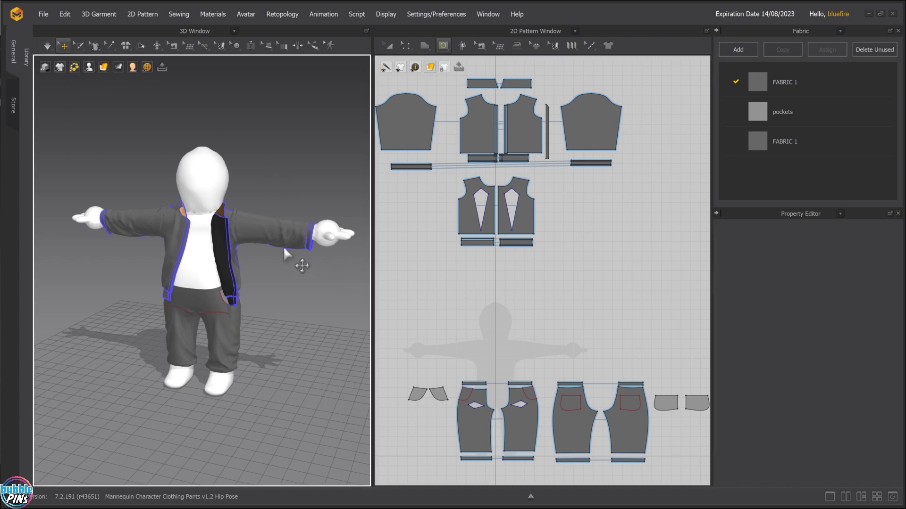
Select the jacket's sleeve pattern piece, examine it on the avatar from several angles, and clear the selection.
left_click(247, 229)
left_click(659, 257)
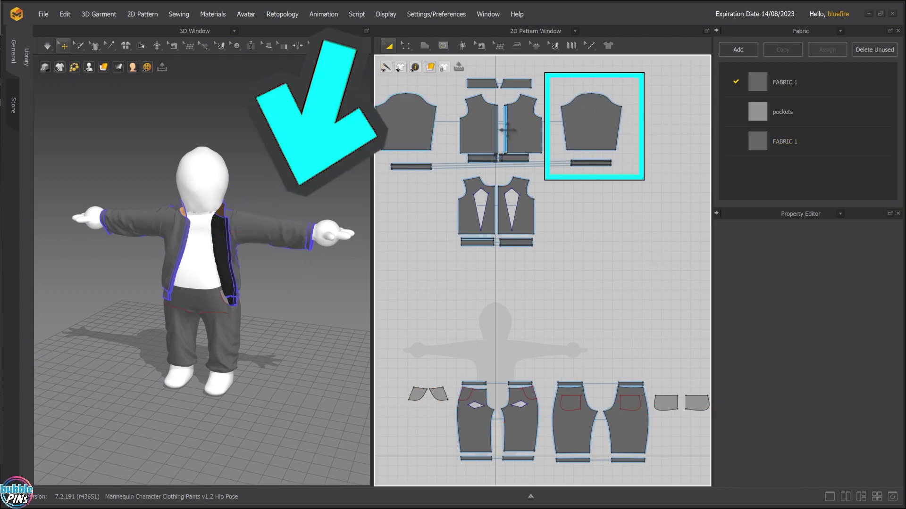
left_click(590, 142)
right_click_drag(339, 222, 319, 196)
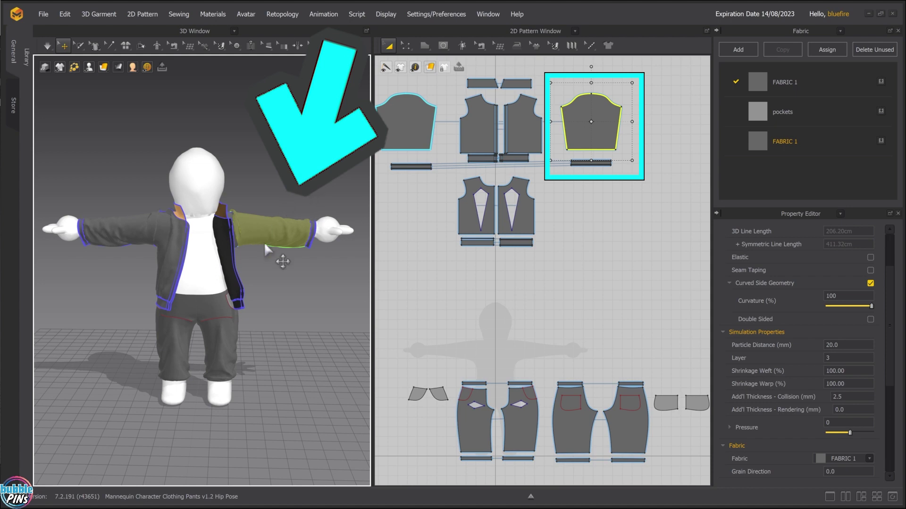
right_click_drag(283, 259, 243, 293)
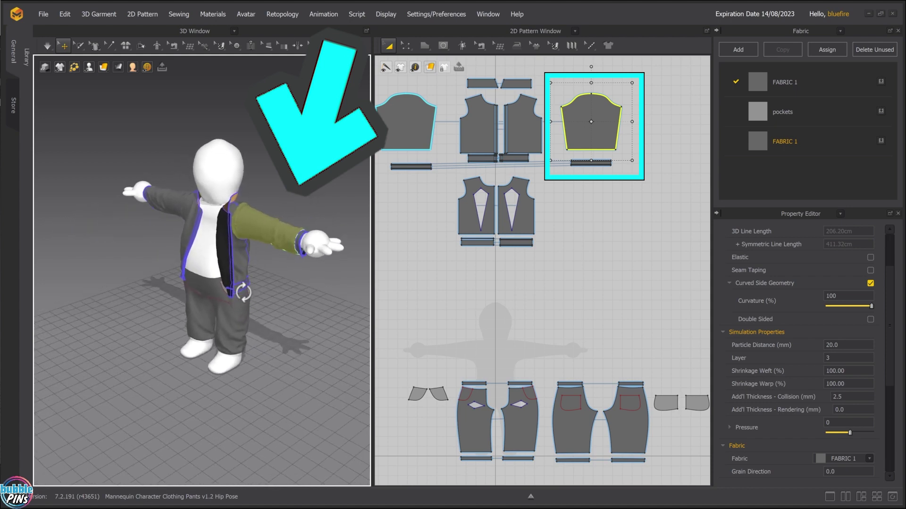
scroll(285, 263, "up", 2)
right_click_drag(278, 251, 327, 281)
left_click(327, 281)
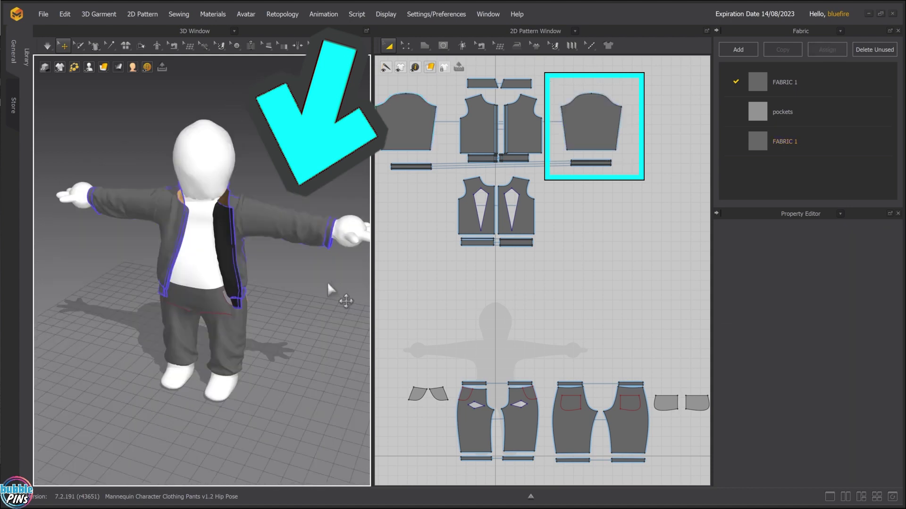
Start an FBX export named clothing test.fbx in the POSES folder, replacing the existing file.
left_click(39, 15)
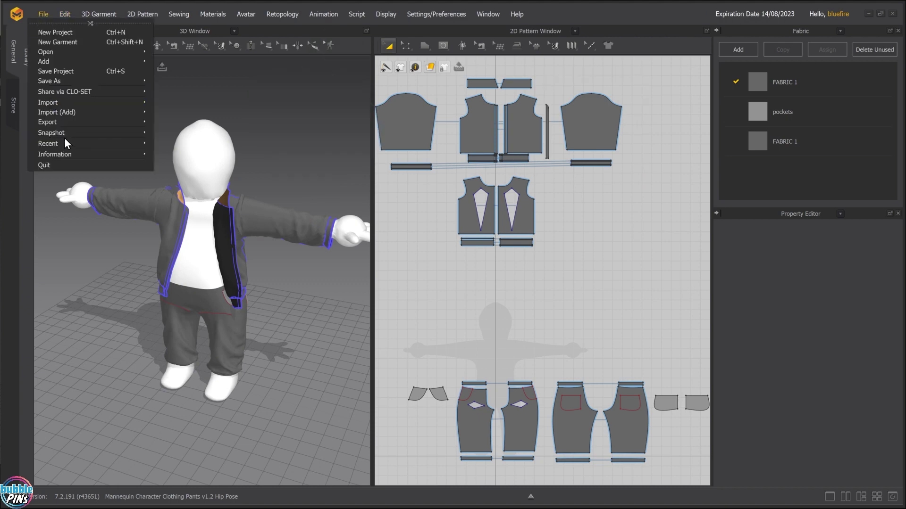
mouse_move(53, 123)
left_click(171, 152)
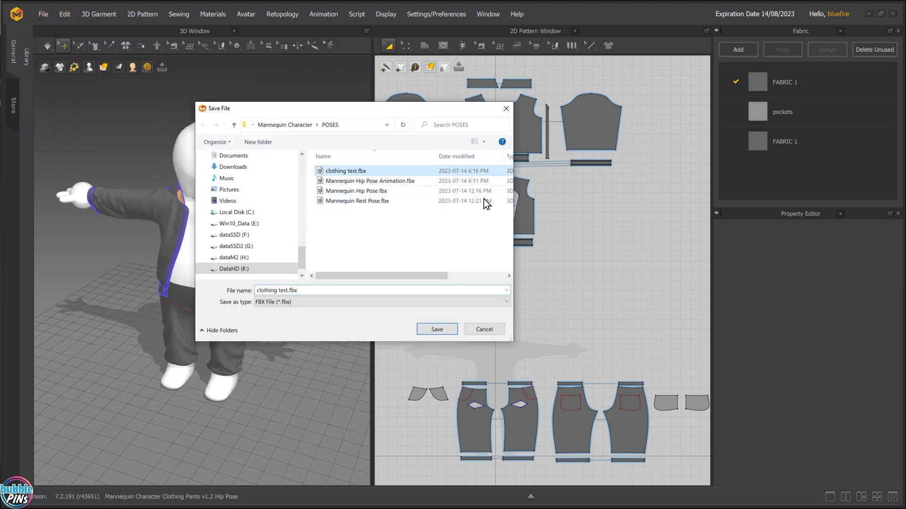
left_click(423, 331)
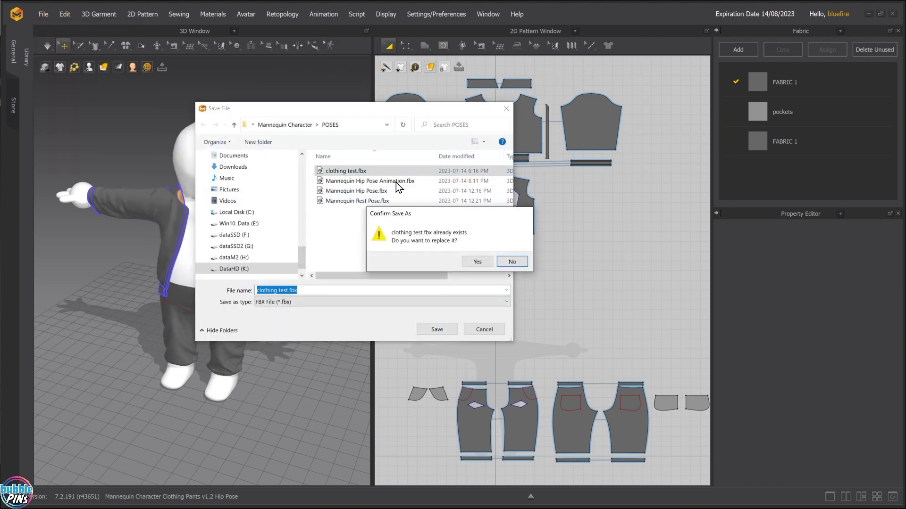
left_click(475, 262)
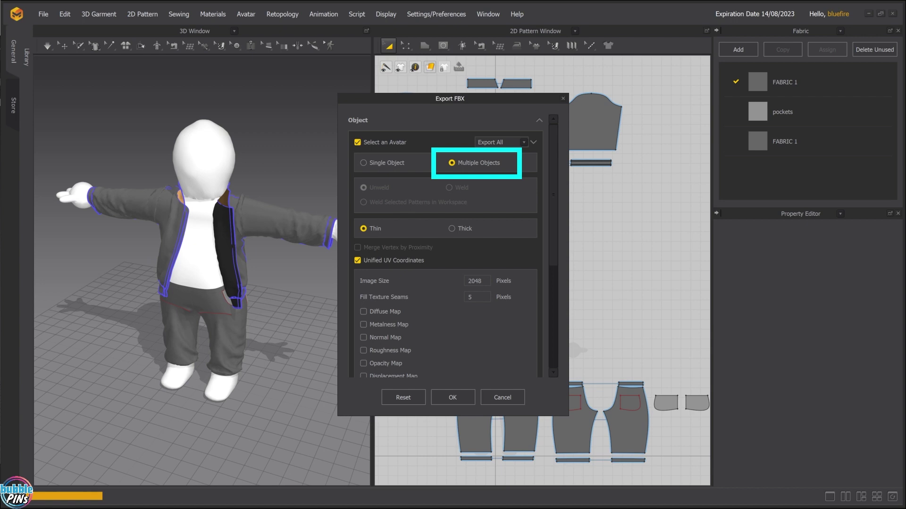
Switch the FBX export to Single Object, set it back to Multiple Objects, and cancel the export.
left_click(381, 164)
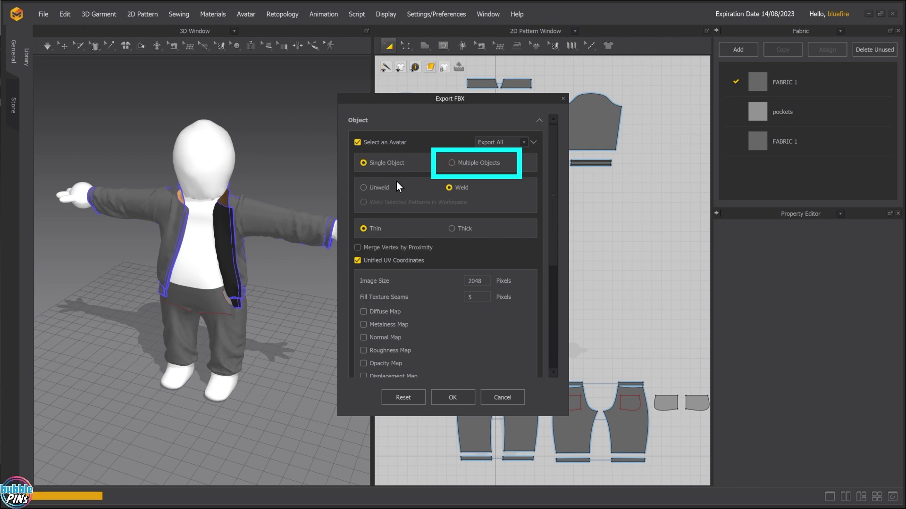
left_click(452, 164)
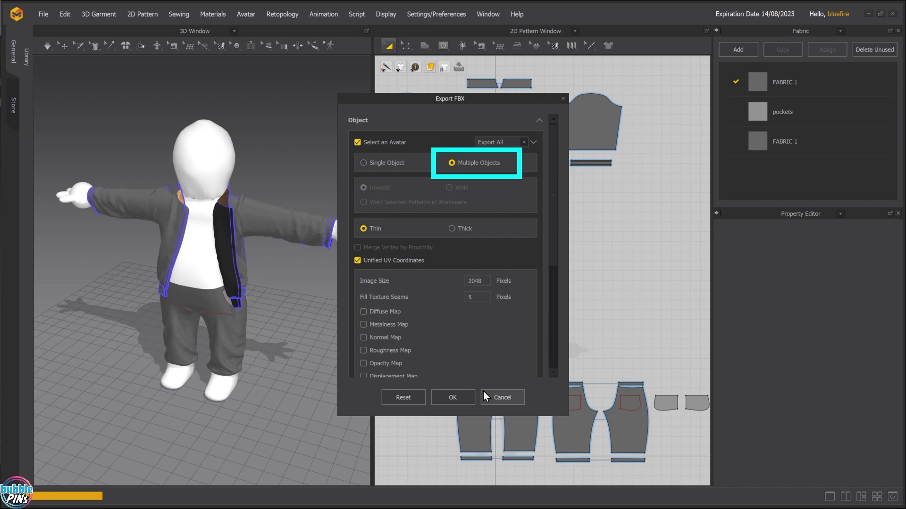
left_click(494, 399)
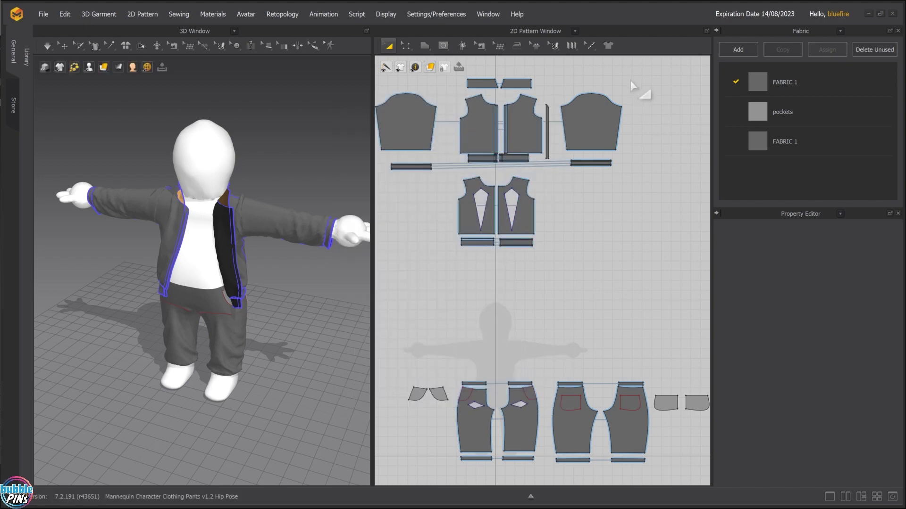
Select the sleeve pattern piece again and view the matching sleeve from the avatar's front.
left_click(590, 121)
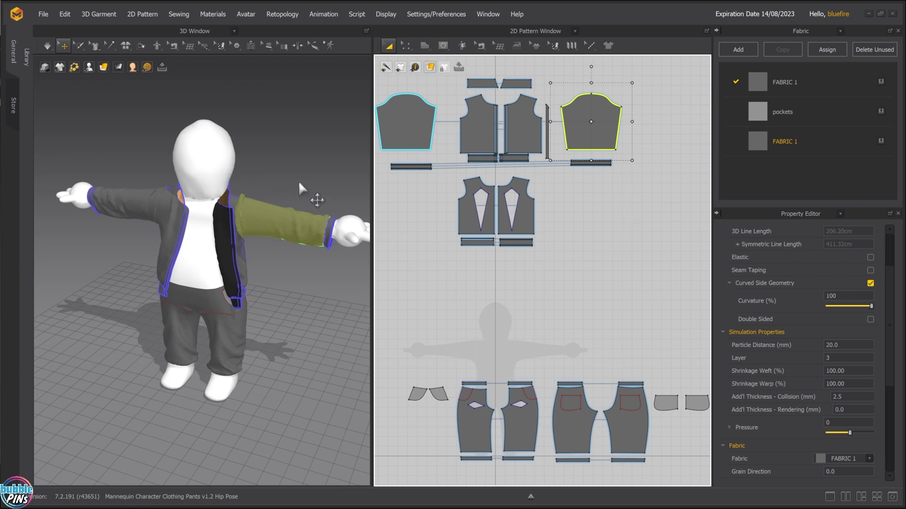
right_click_drag(298, 181, 319, 185)
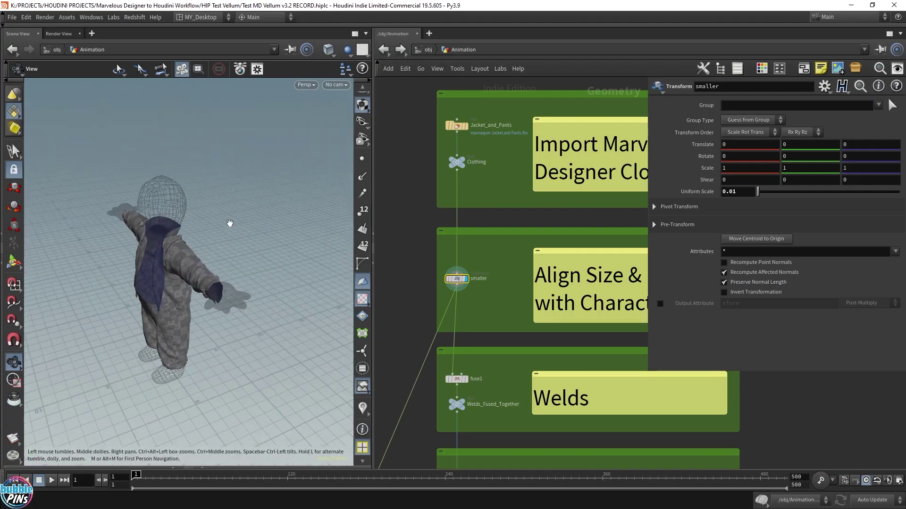
Switch to Houdini, add a Group Create node beside the "smaller" Transform node, and color it black.
key("Tab")
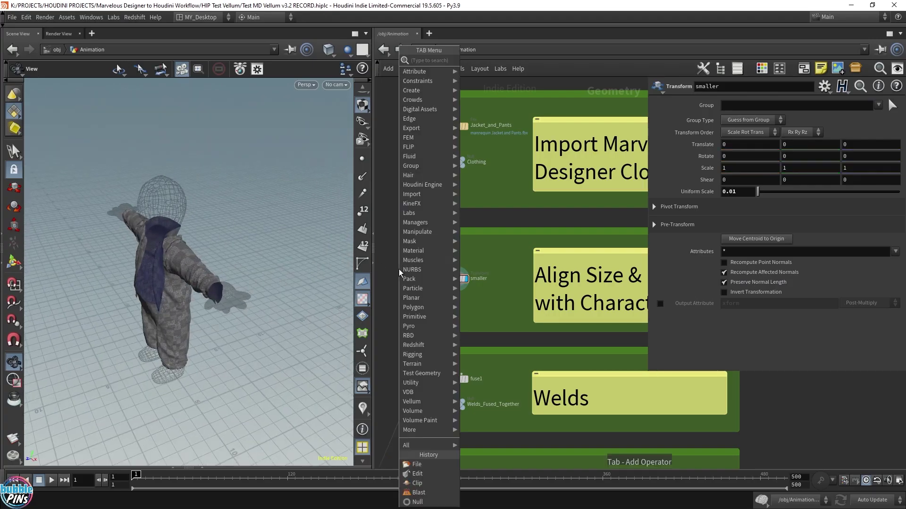
type("group")
key("Return")
left_click(399, 271)
key("c")
left_click(788, 455)
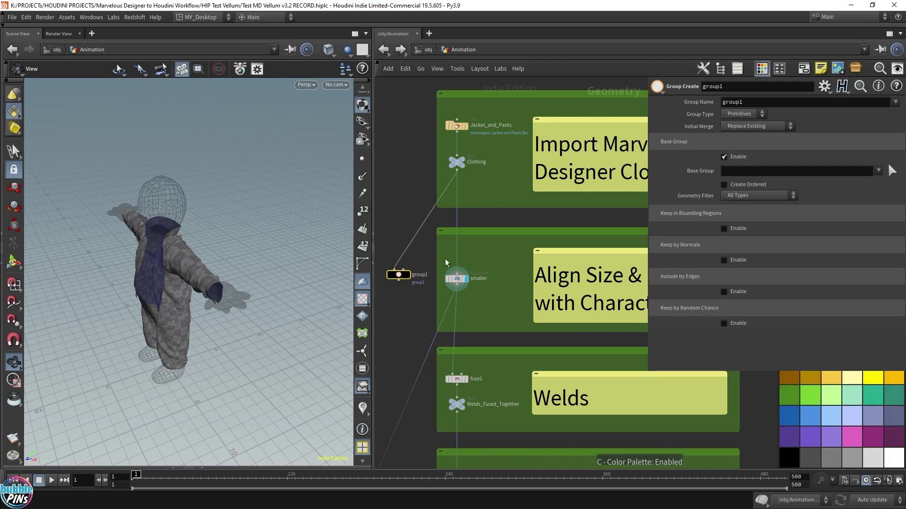
left_click(407, 275)
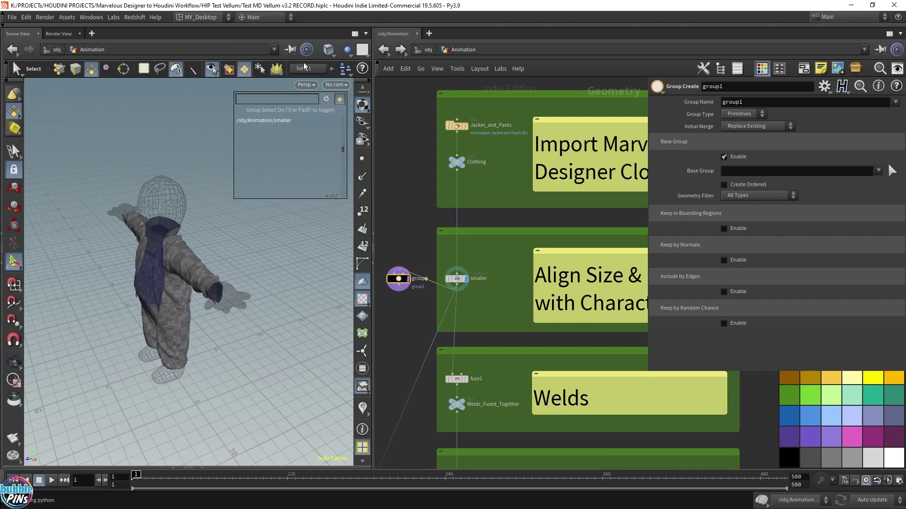
left_click(306, 69)
left_click(300, 79)
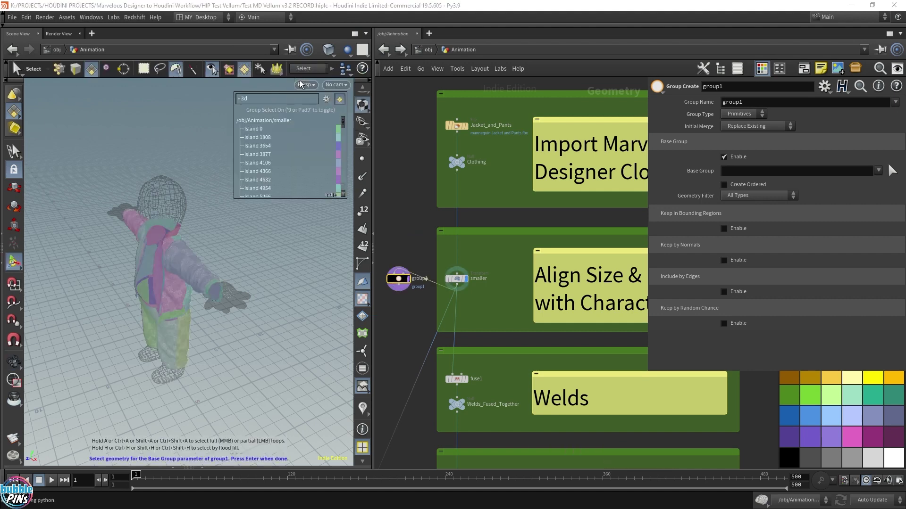
left_click(191, 264)
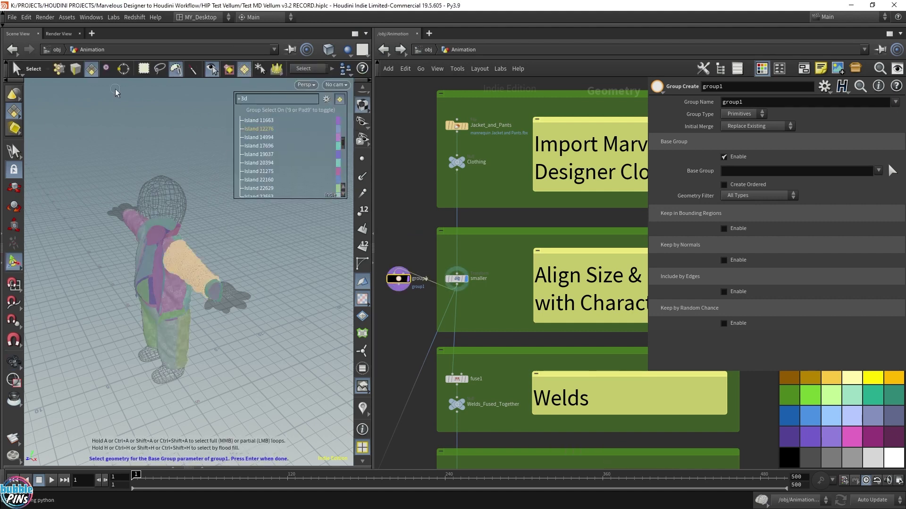
key("Return")
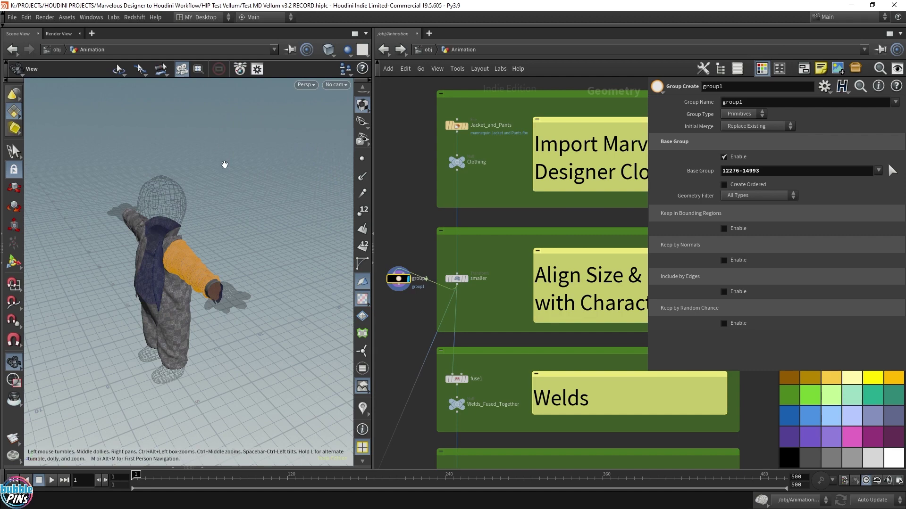
left_click_drag(224, 164, 281, 226)
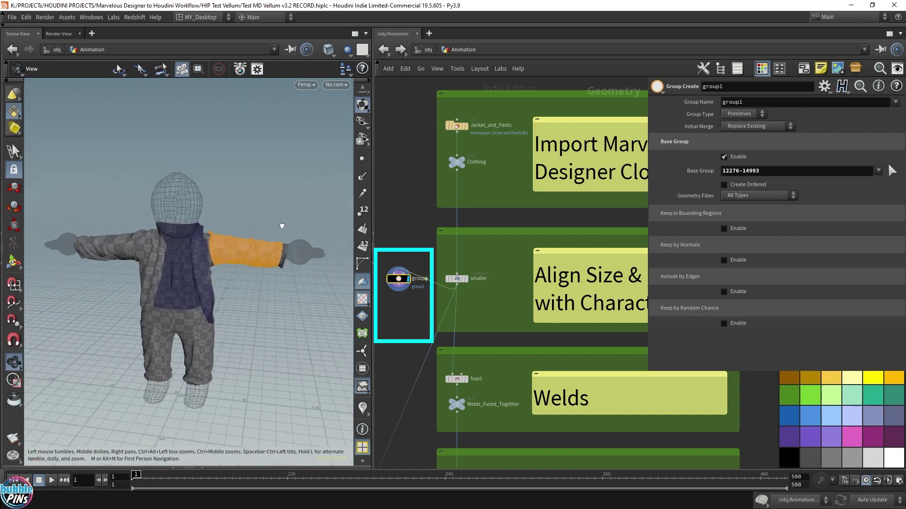
Add a Transform node below the sleeve's Group node, display it, and move the whole outfit to Translate 1.9107, 1.9902, 0.
key("Tab")
type("transform")
key("Return")
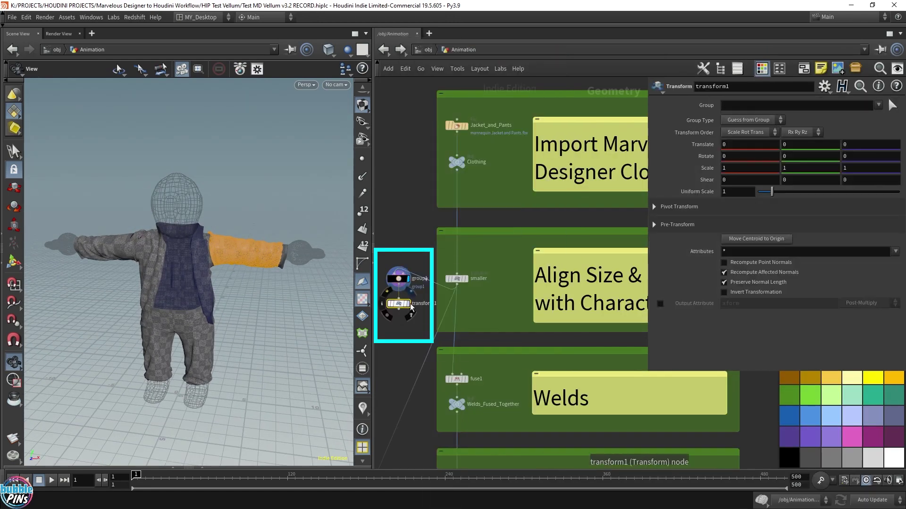
left_click(410, 307)
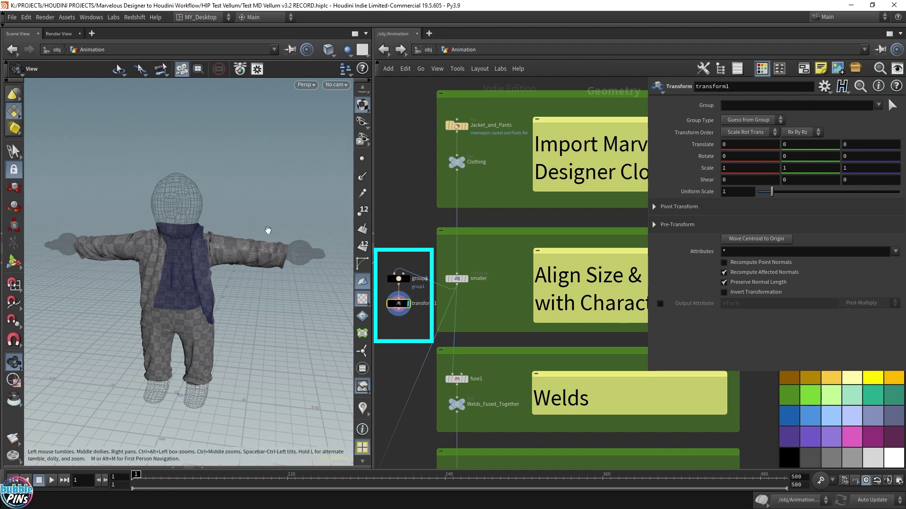
key("Return")
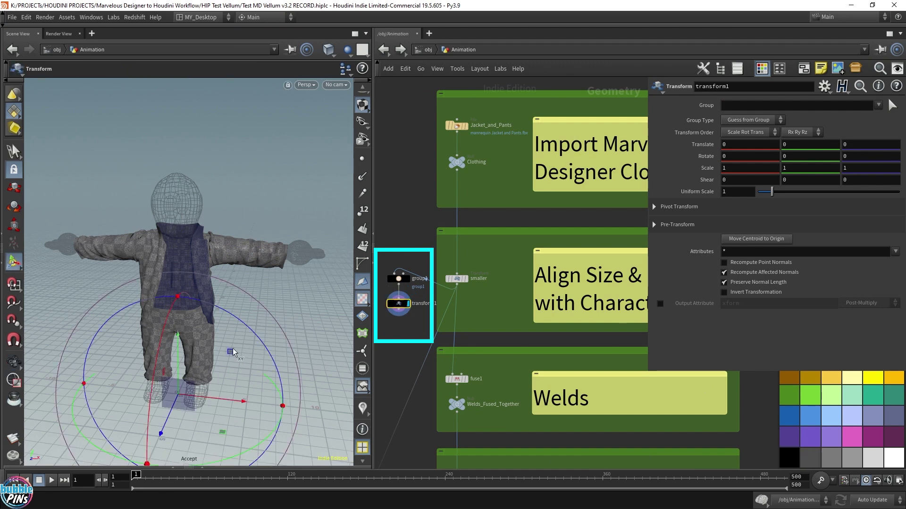
left_click_drag(232, 352, 261, 329)
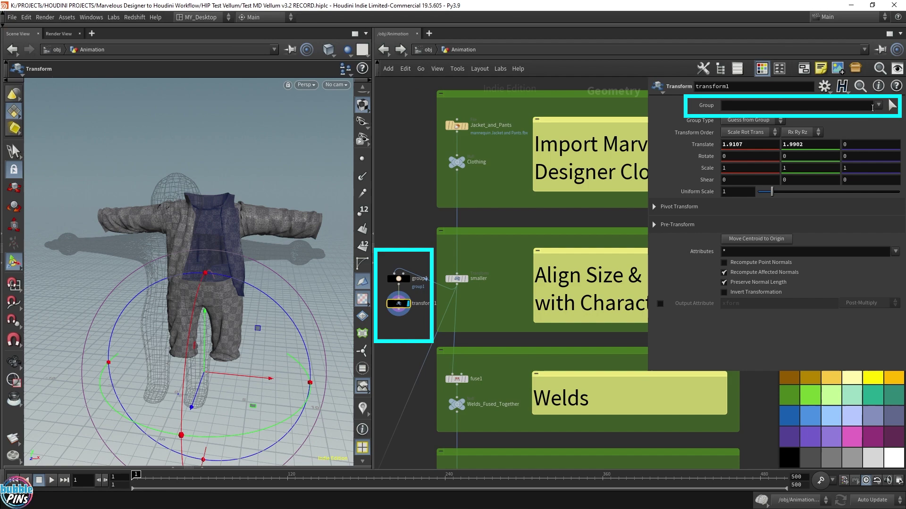
Limit the Transform to group1 and move the sleeve away from the body to Translate 1.4225, 1.5498, -5.68479.
left_click(878, 104)
left_click(836, 116)
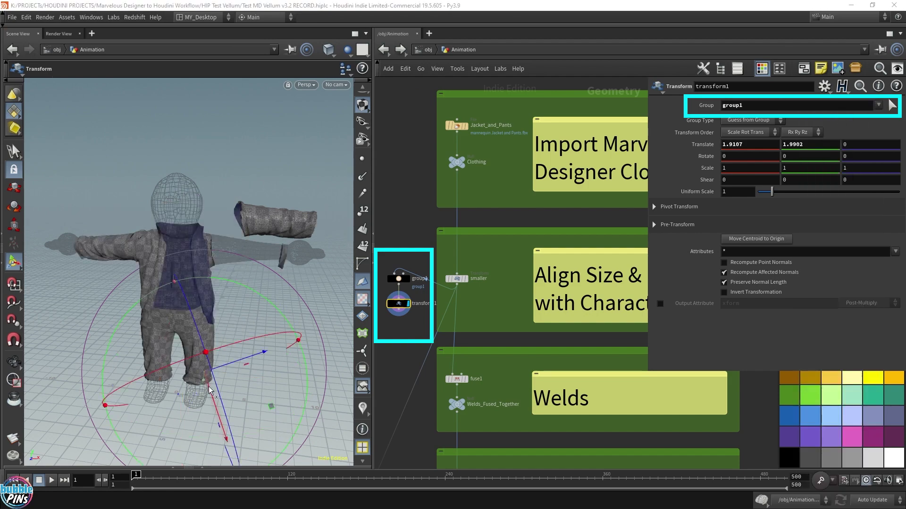
left_click_drag(222, 392, 221, 339, "alt")
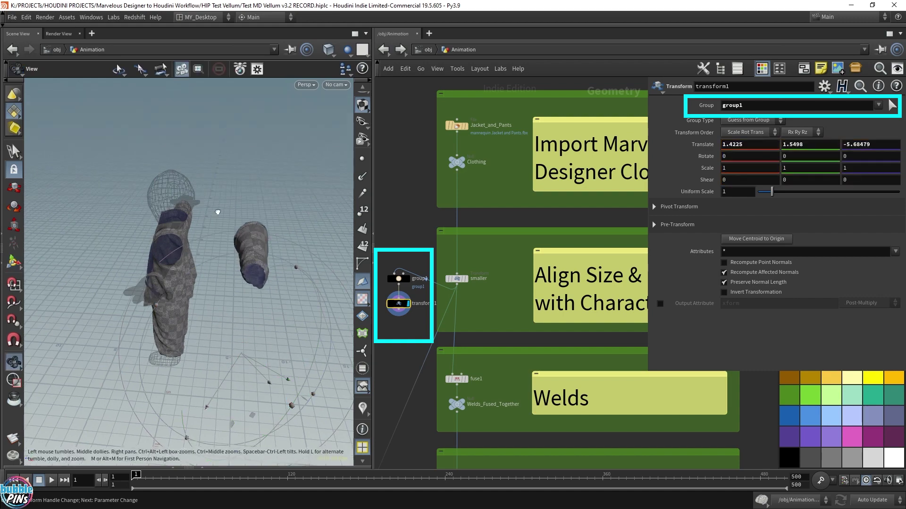
left_click_drag(275, 210, 201, 313, "alt")
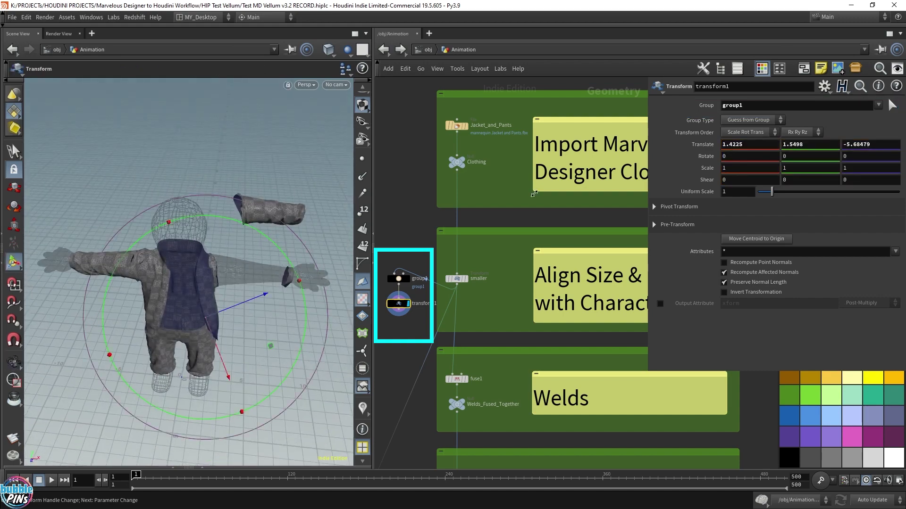
Inspect the Snap Distance of the fuse1 node in the Welds section and display the Welds_Fused_Together output.
middle_click_drag(501, 375, 501, 262)
scroll(501, 270, "up", 2)
left_click_drag(488, 288, 427, 244)
left_click(437, 262)
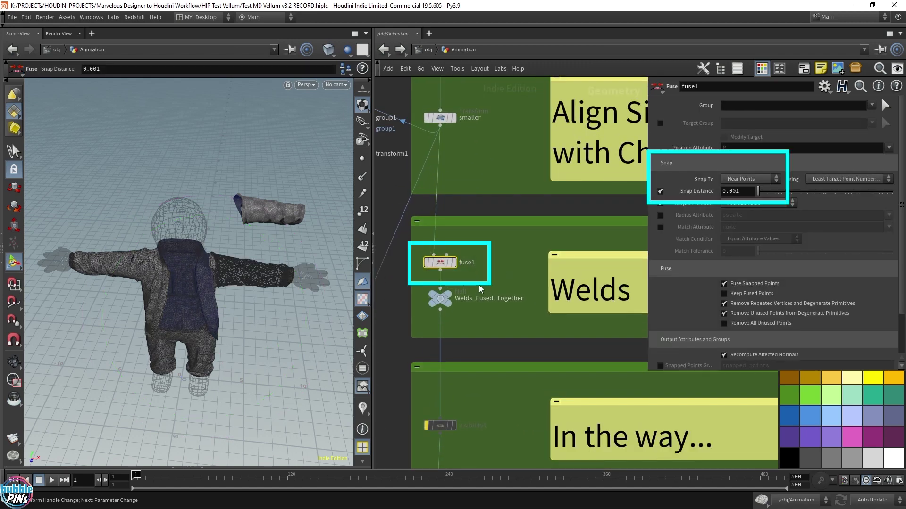
double_click(746, 190)
left_click(447, 296)
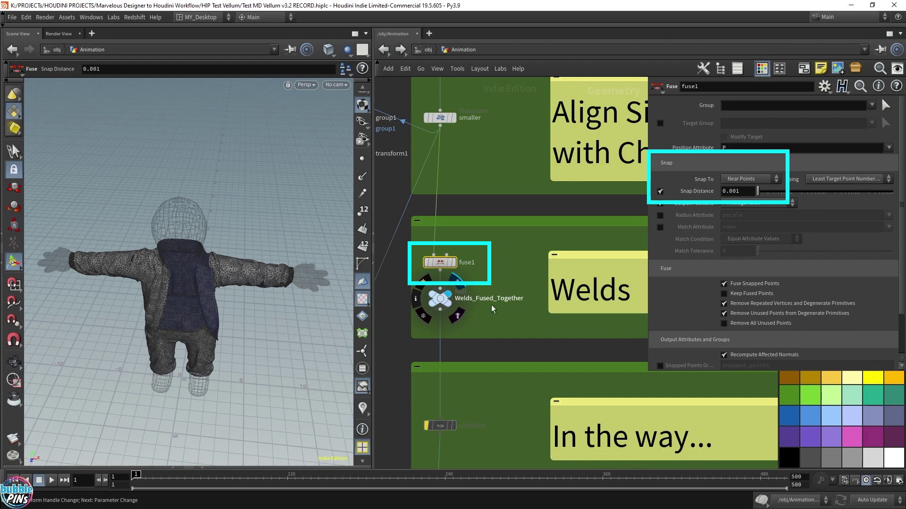
Add a Group Create node fed from Welds_Fused_Together in the empty area beside the Welds section.
key("Tab")
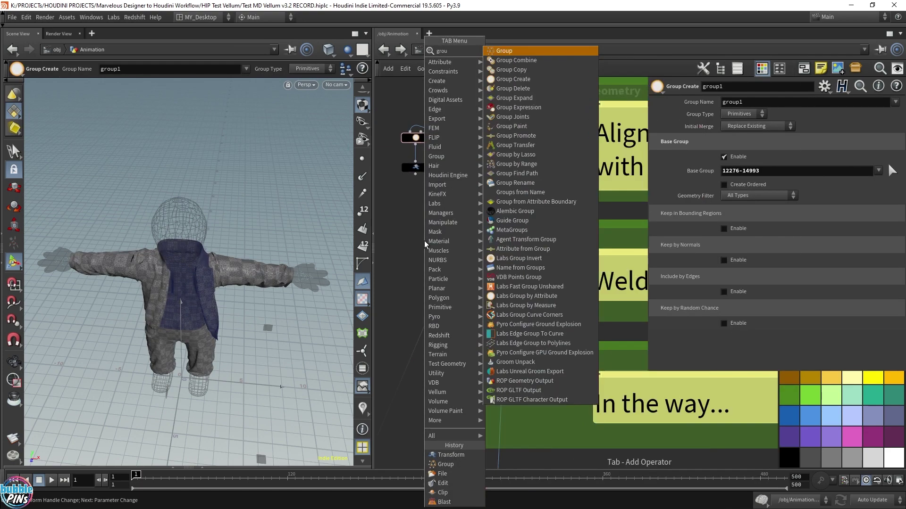
key("Return")
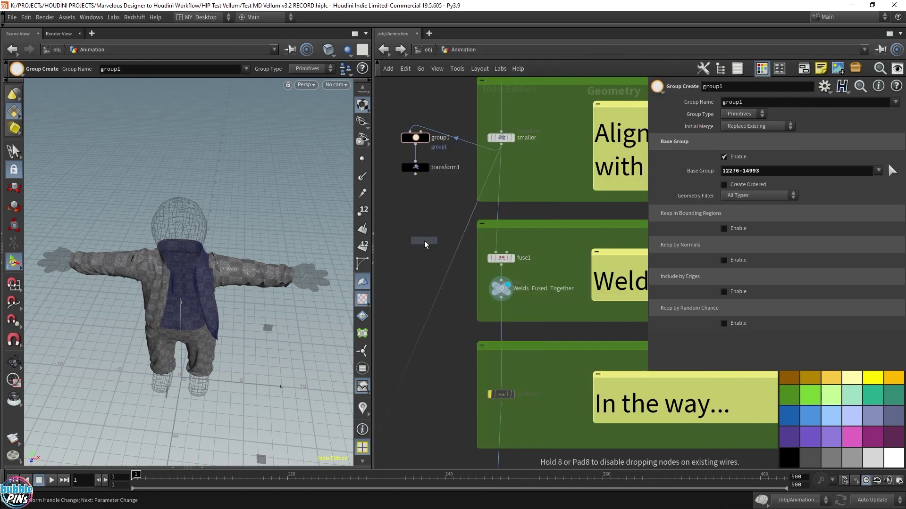
left_click(400, 287)
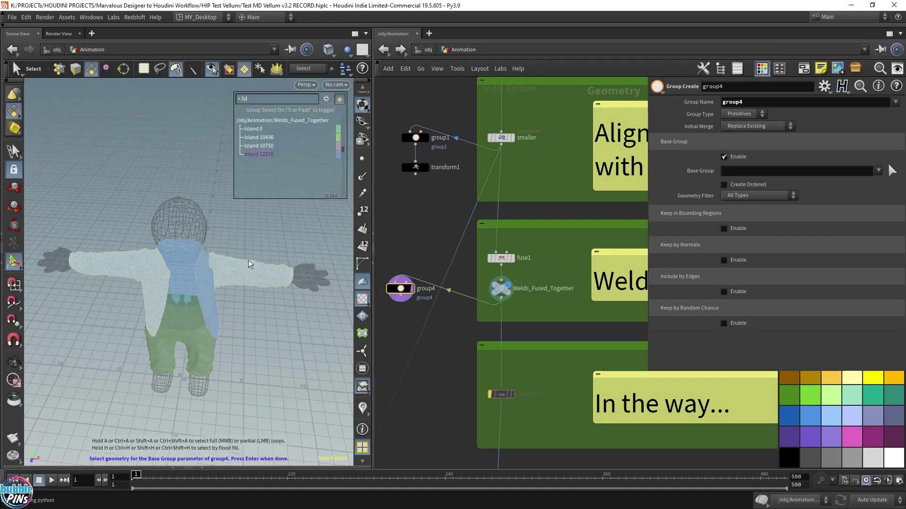